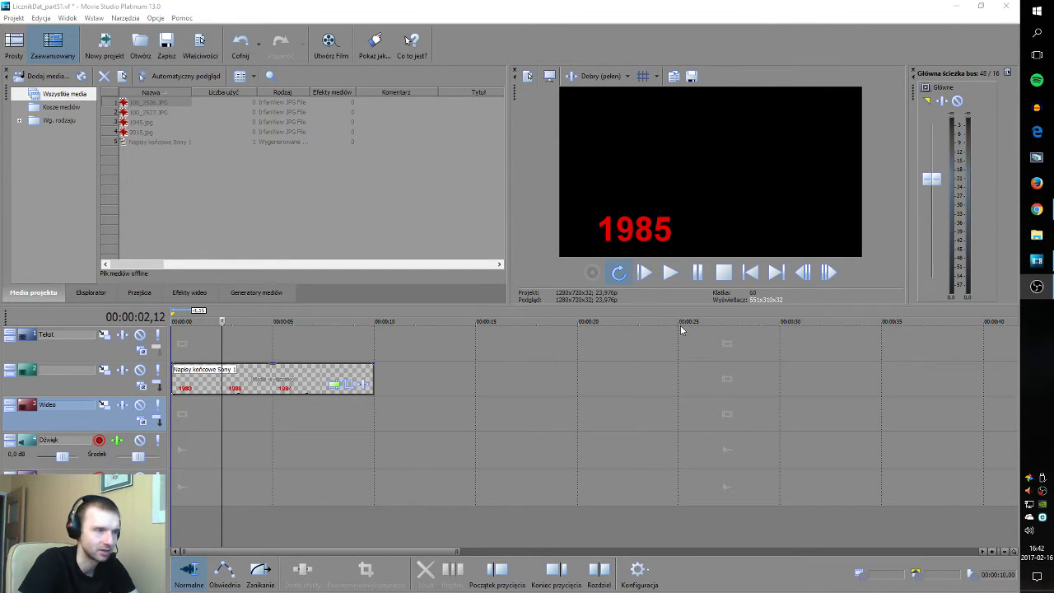
# Play the red year counter clip from the start to preview the finished effect
pyautogui.click(653, 282)
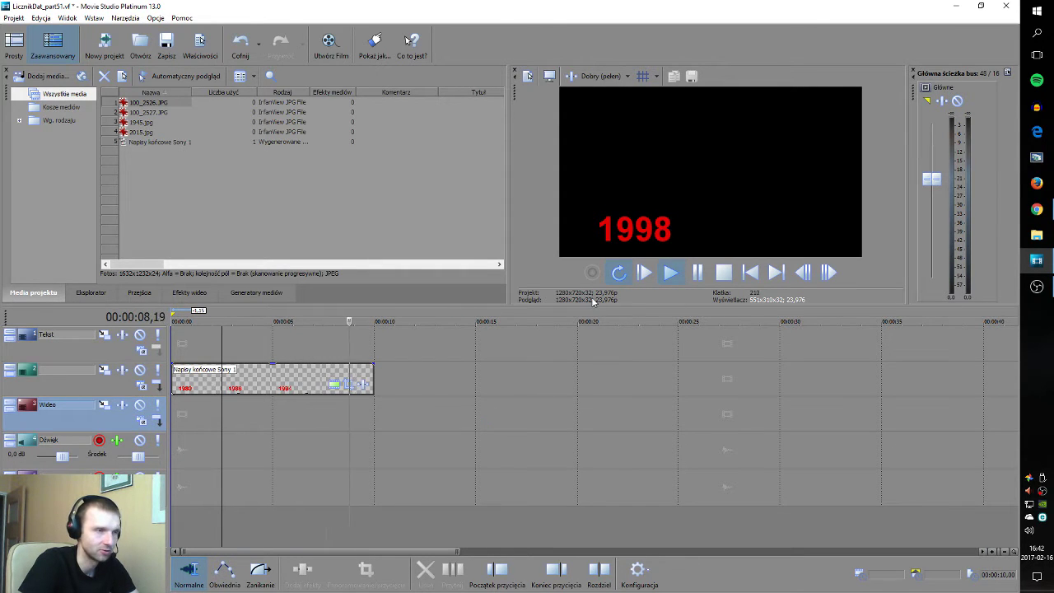
pyautogui.click(645, 273)
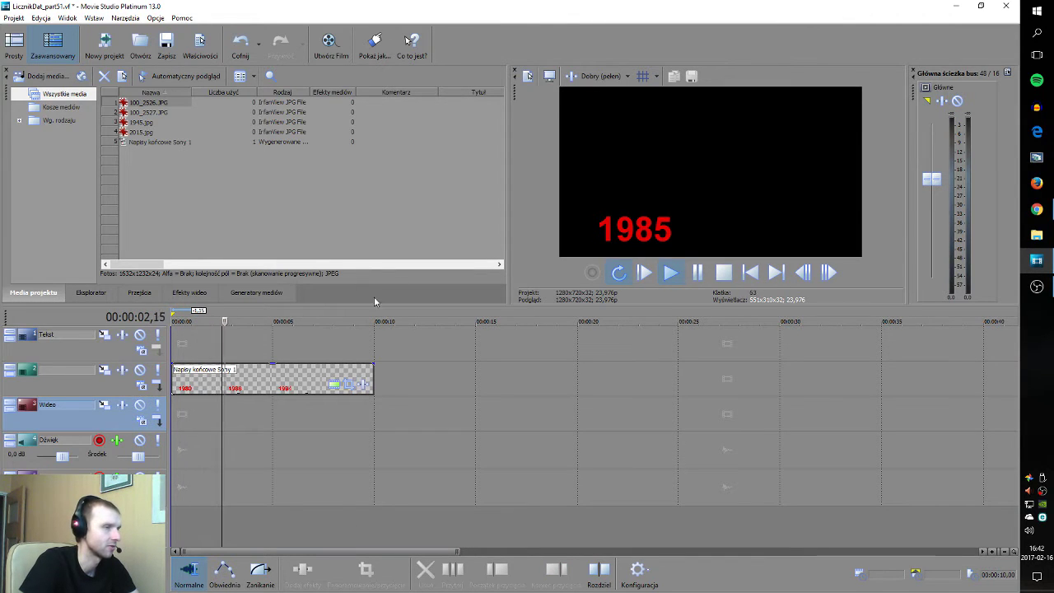
pyautogui.click(722, 277)
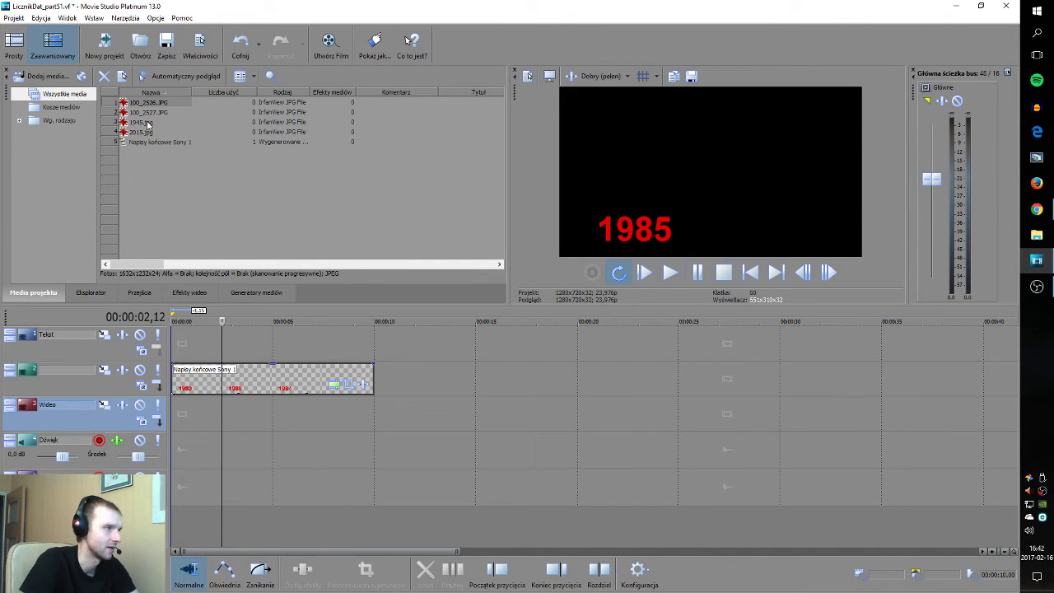
# Place photos 100_2527.JPG and 100_2526.JPG back to back at the start of the Video track and preview them with the counter
pyautogui.moveTo(148, 112); pyautogui.dragTo(178, 416)
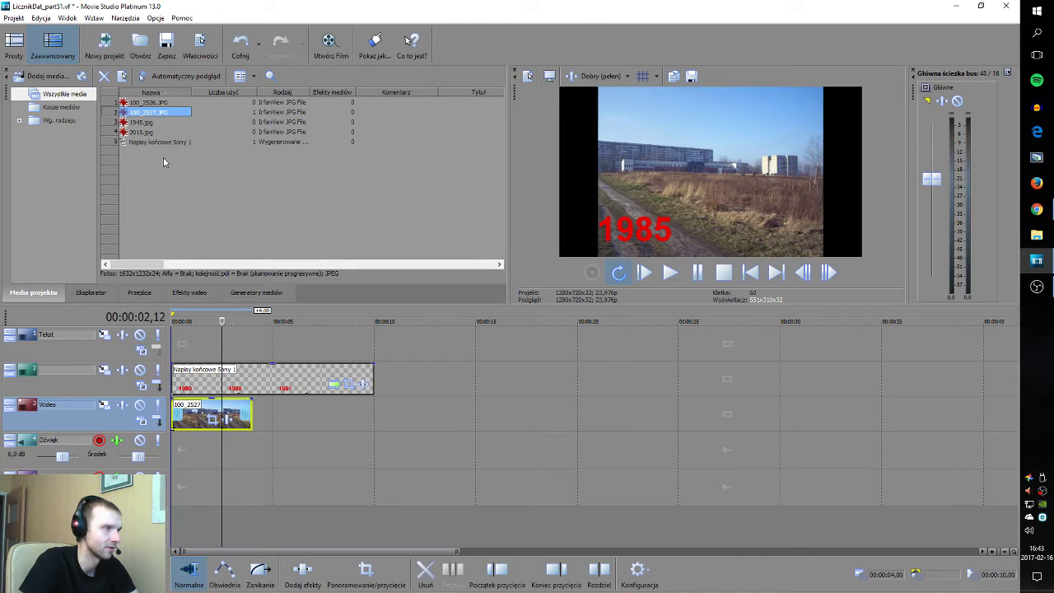
pyautogui.moveTo(158, 104); pyautogui.dragTo(255, 420)
pyautogui.click(645, 273)
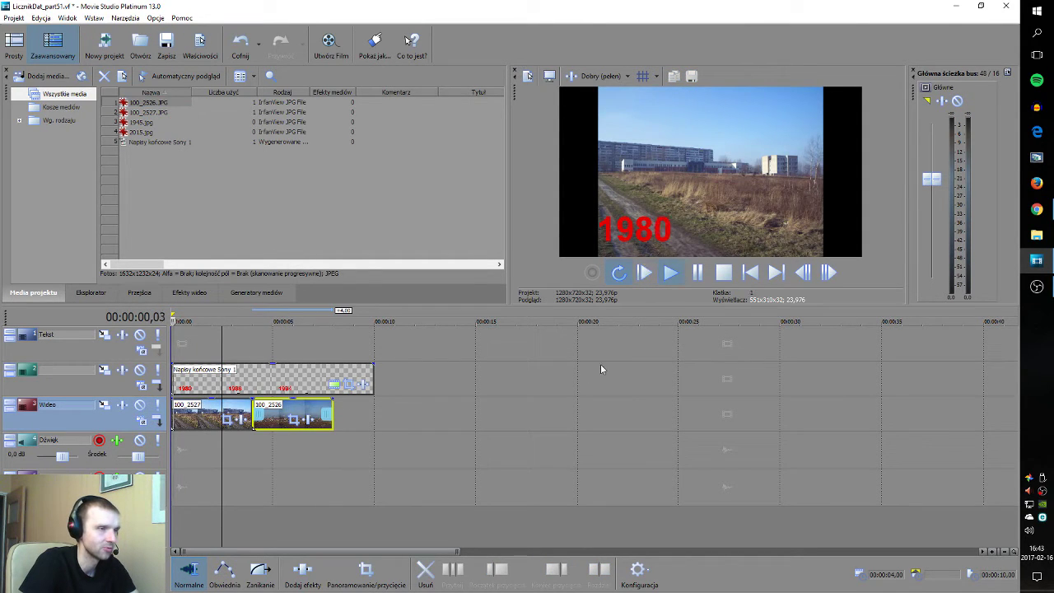
pyautogui.click(724, 274)
pyautogui.click(646, 273)
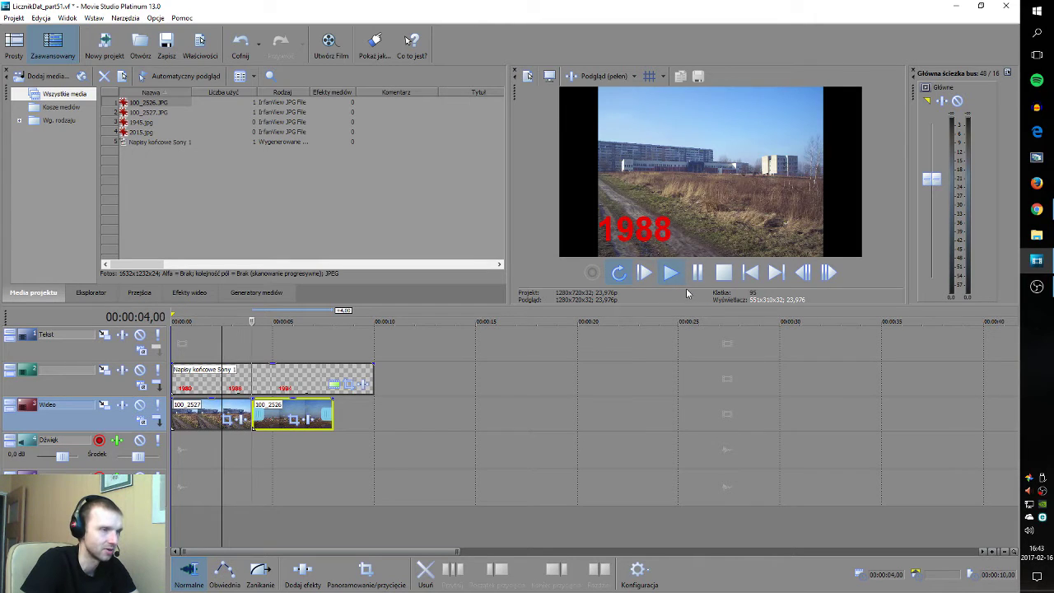
pyautogui.click(743, 280)
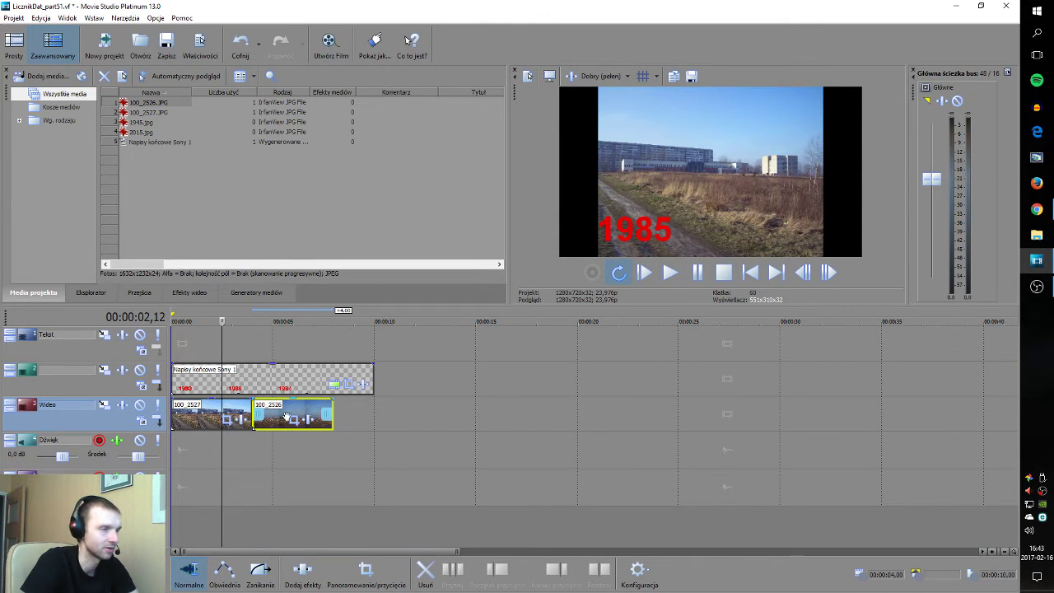
# Delete both photos from the Video track and play the year counter on its own
pyautogui.press('Delete')
pyautogui.click(210, 416)
pyautogui.press('Delete')
pyautogui.click(667, 273)
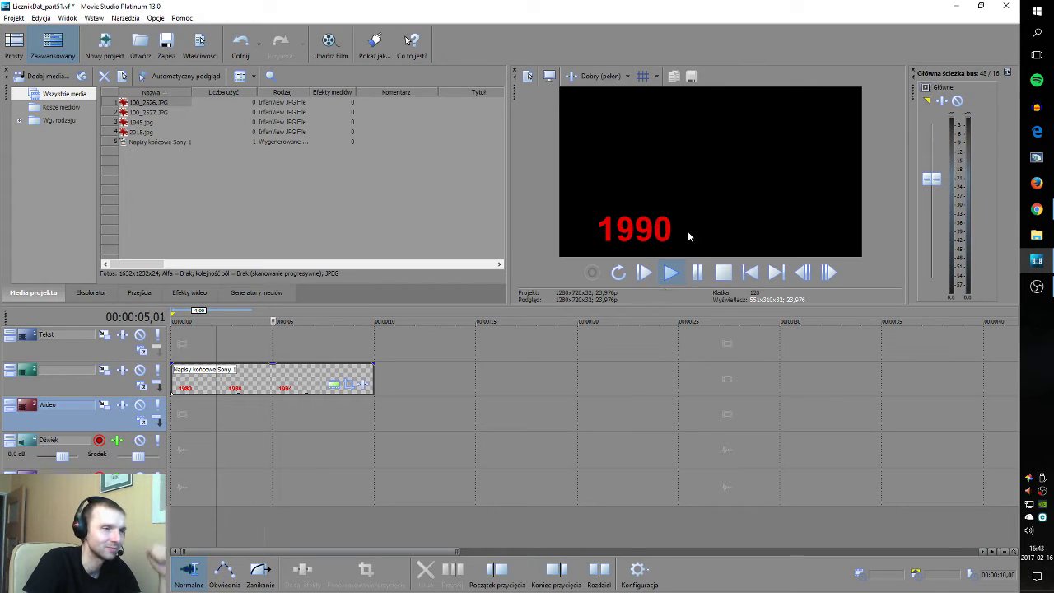
pyautogui.click(725, 275)
# Delete the existing year counter clip from track 2
pyautogui.click(309, 372)
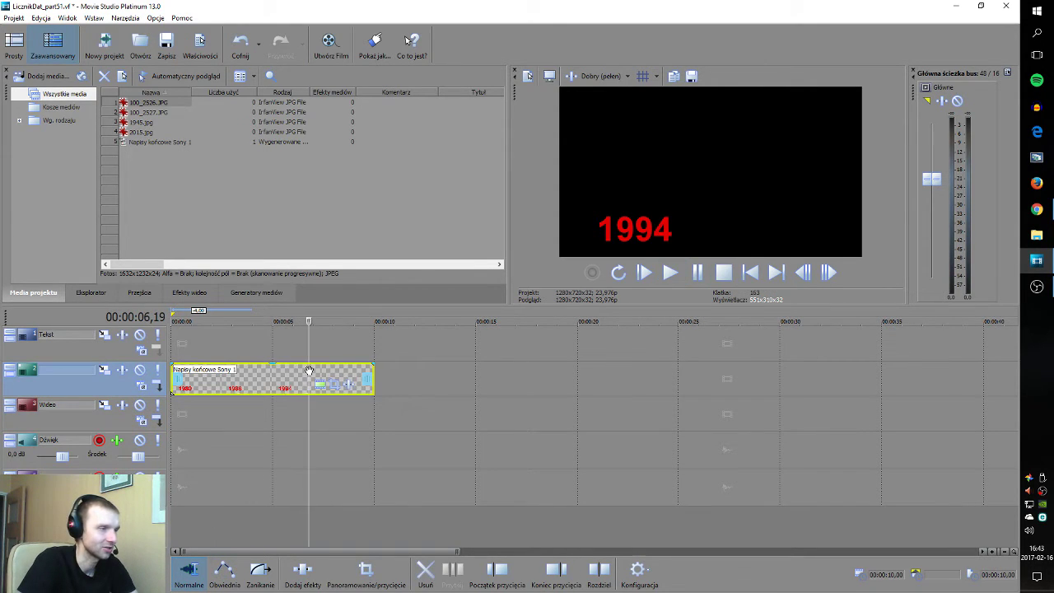
pyautogui.press('Delete')
pyautogui.click(198, 370)
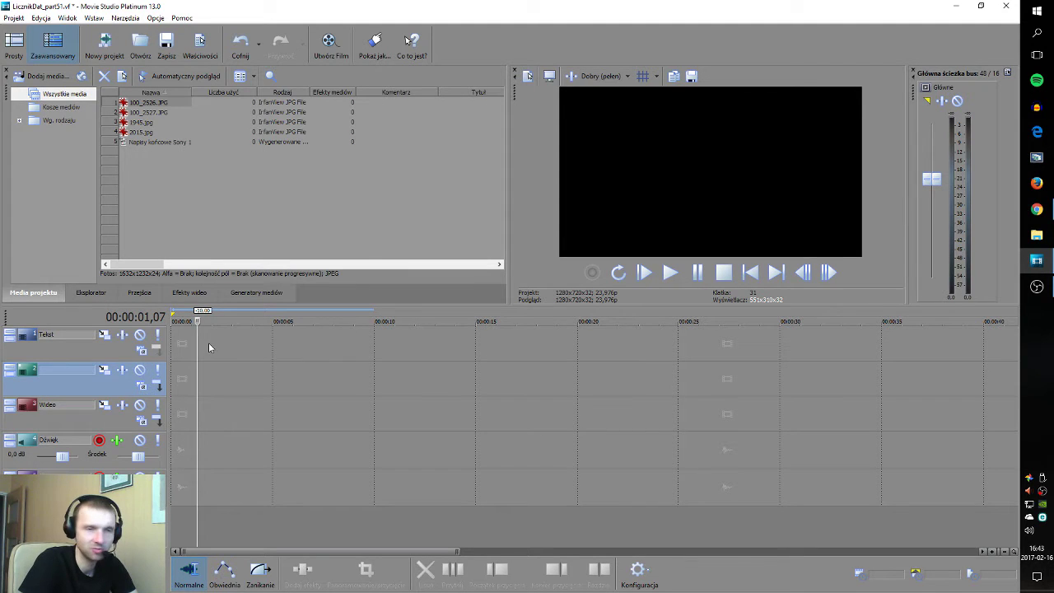
# Add the "Na czas, znikanie do czarnego" preset of the Napisy końcowe generator at the start of track 2
pyautogui.click(254, 297)
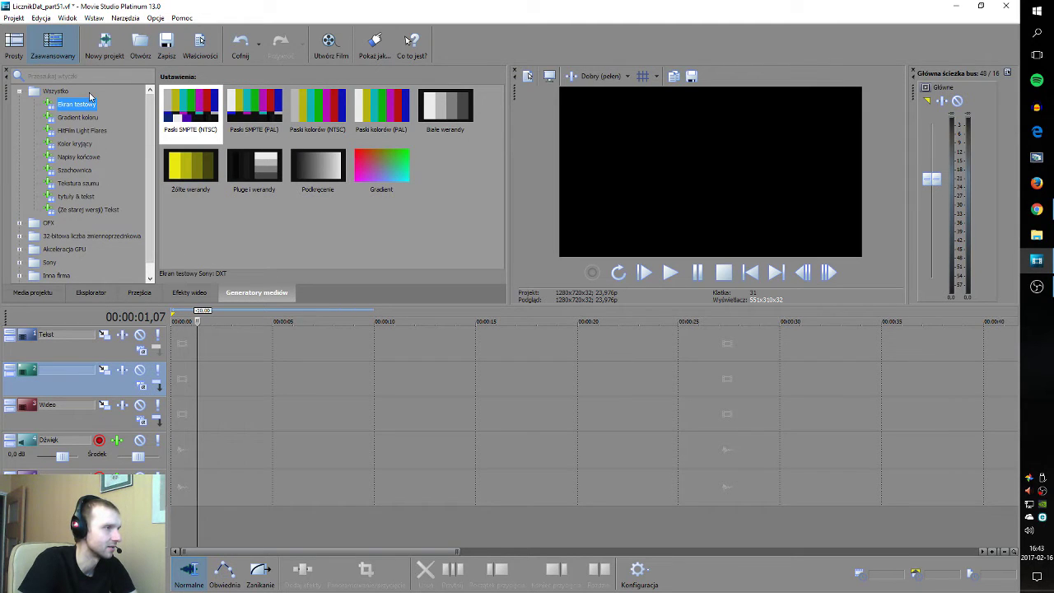
pyautogui.click(86, 198)
pyautogui.click(83, 158)
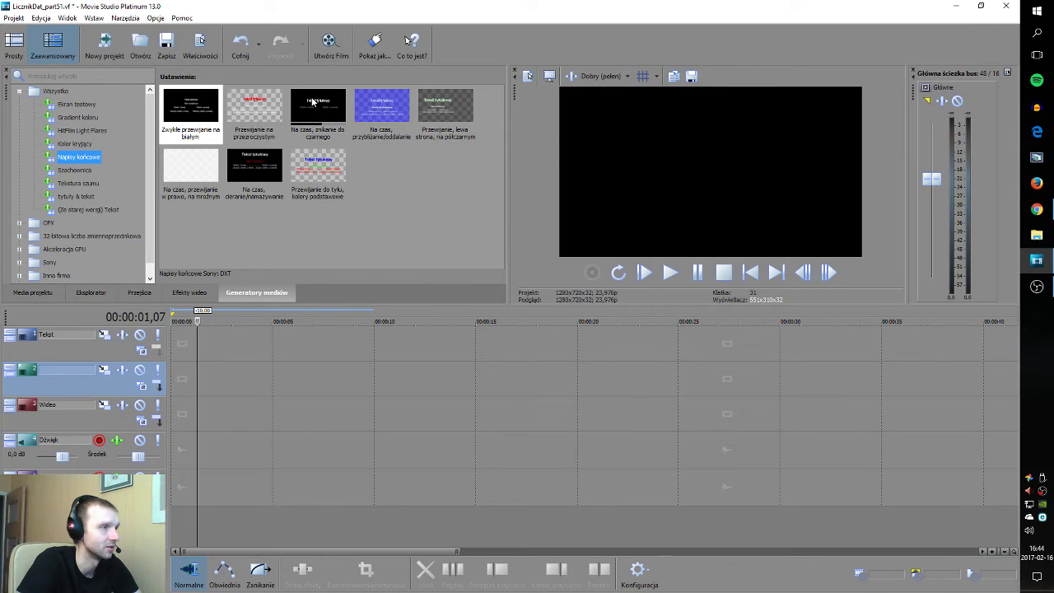
pyautogui.moveTo(317, 103); pyautogui.dragTo(174, 380)
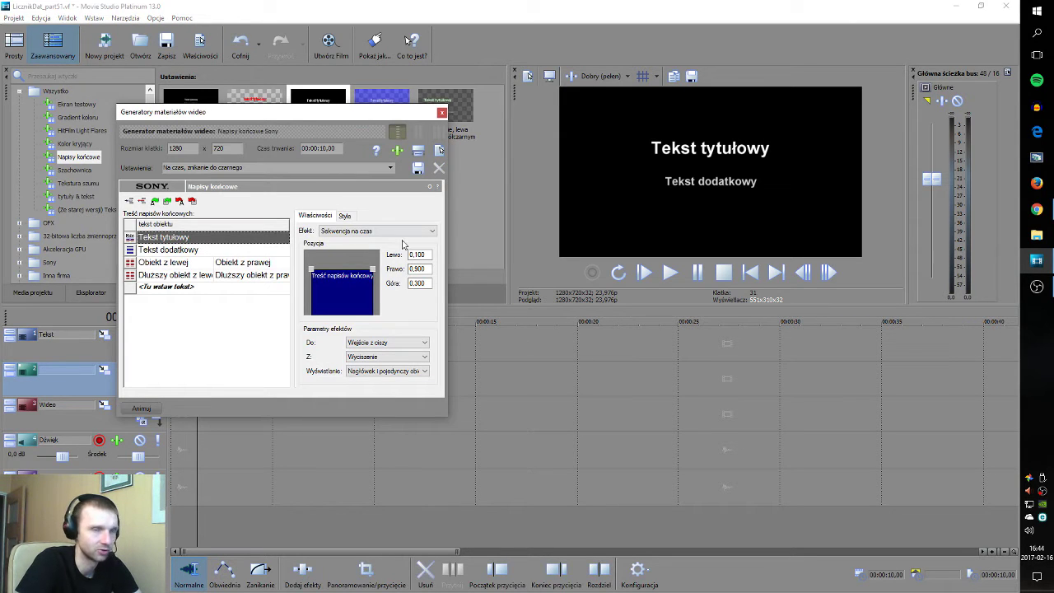
pyautogui.moveTo(259, 111); pyautogui.dragTo(352, 122)
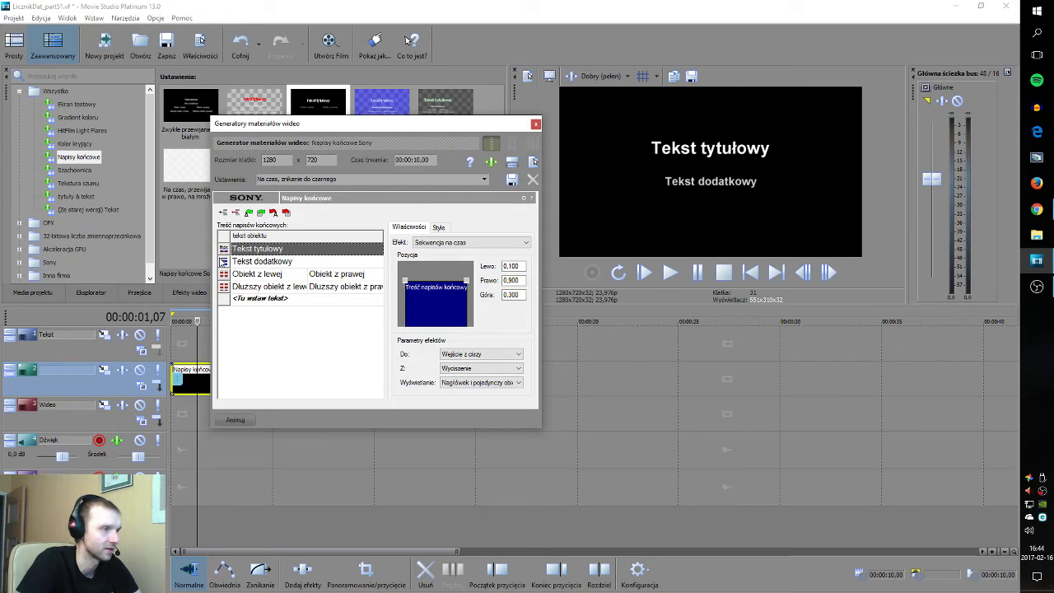
# Delete the Tekst dodatkowy row and both two-column rows from the credits list, keeping only the title row
pyautogui.click(224, 262)
pyautogui.press('Delete')
pyautogui.press('Delete')
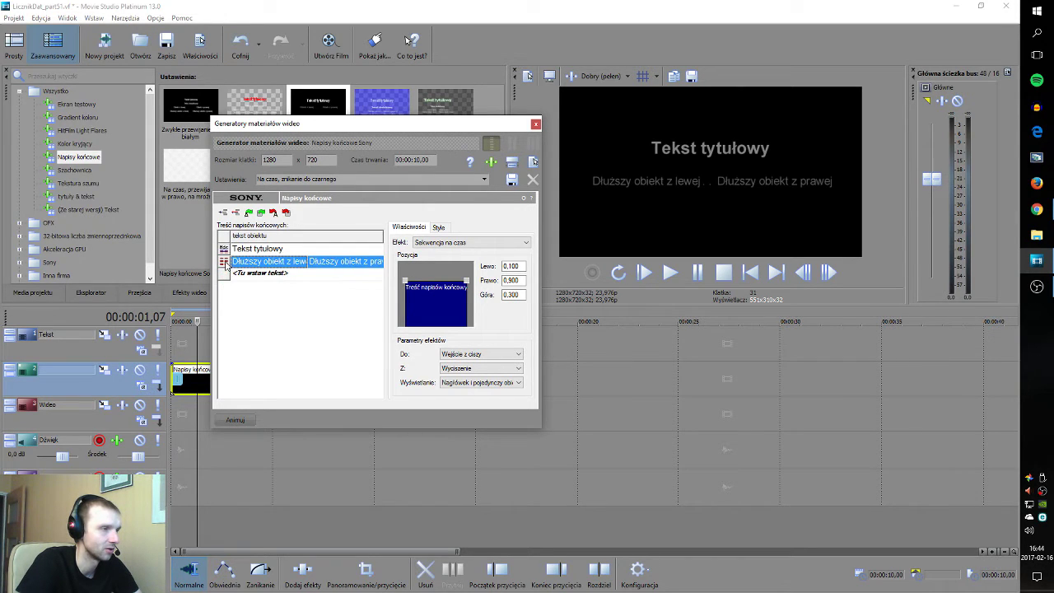
pyautogui.press('Delete')
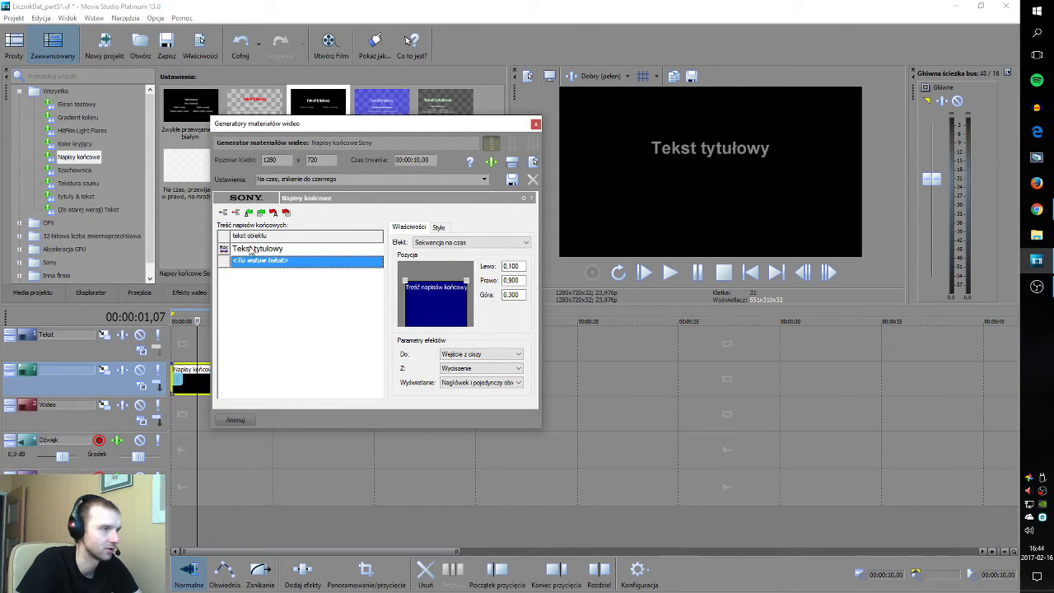
# Replace the title row with 1990 and add the years 1991 through 1999 as separate rows below it
pyautogui.click(291, 247)
pyautogui.click(304, 247)
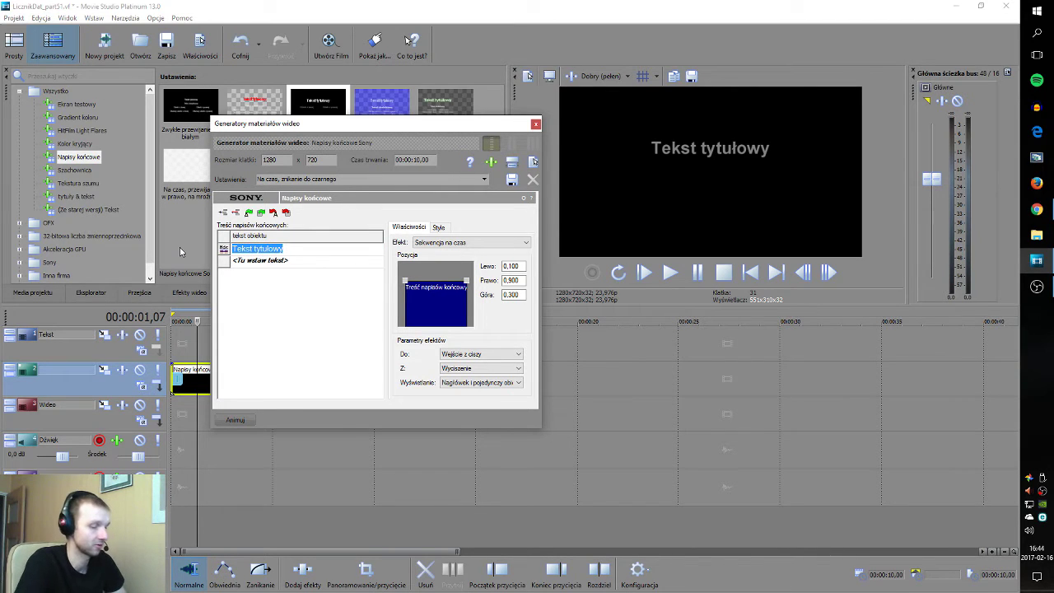
pyautogui.write('1990')
pyautogui.press('Return')
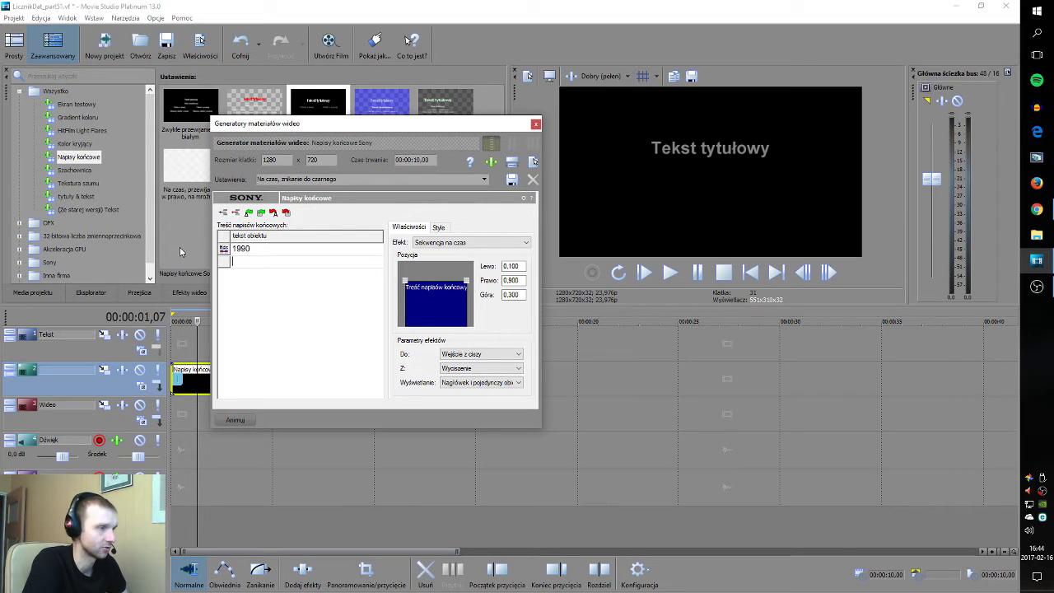
pyautogui.write('1991')
pyautogui.press('Return')
pyautogui.write('1992')
pyautogui.press('Return')
pyautogui.write('1993')
pyautogui.press('Return')
pyautogui.write('1994')
pyautogui.press('Return')
pyautogui.write('1995')
pyautogui.press('Return')
pyautogui.write('1996')
pyautogui.press('Return')
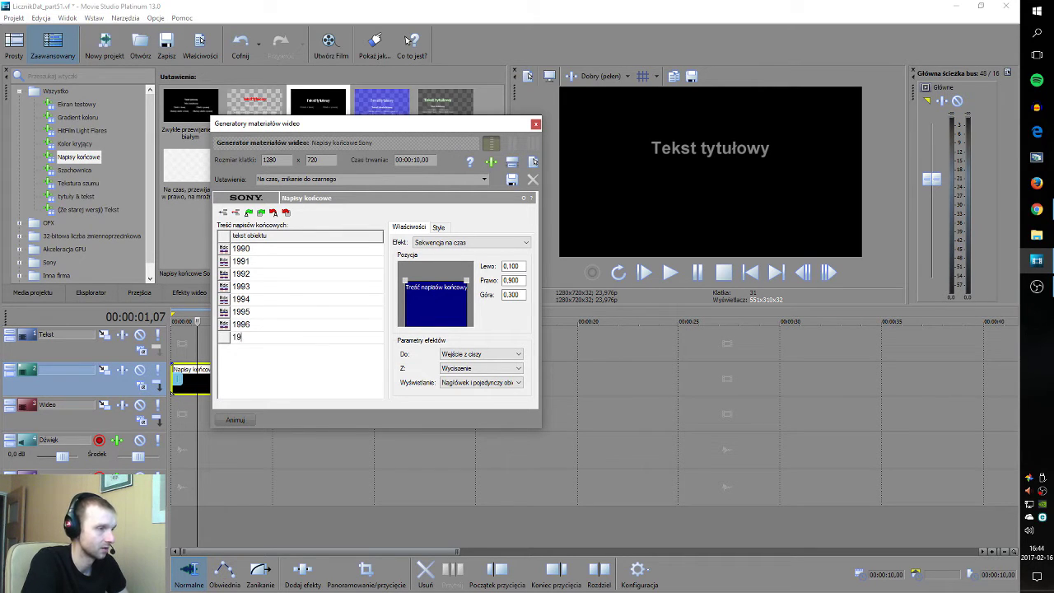
pyautogui.write('1997')
pyautogui.press('Return')
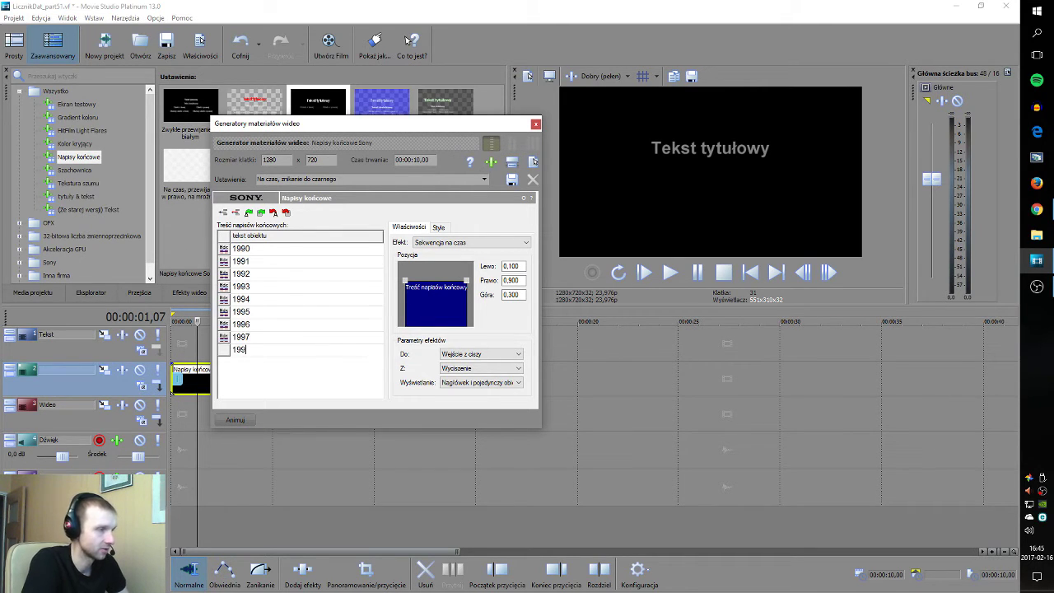
pyautogui.write('1998')
pyautogui.press('Return')
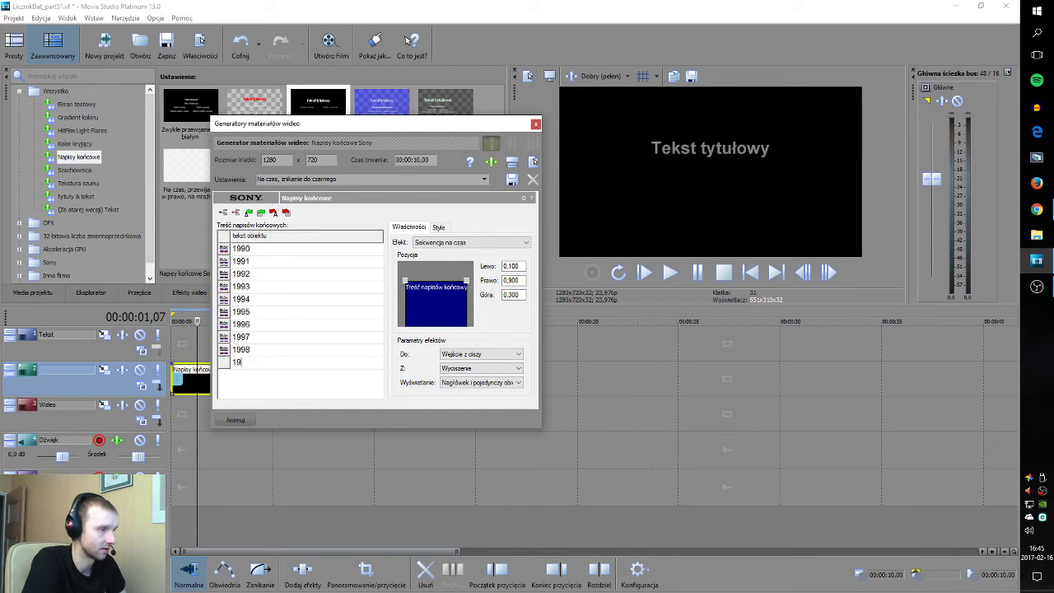
pyautogui.write('1999')
pyautogui.press('Return')
# Finish the year list with 2000 and 2001 as the last two rows and close the generator settings
pyautogui.write('200')
pyautogui.press('Return')
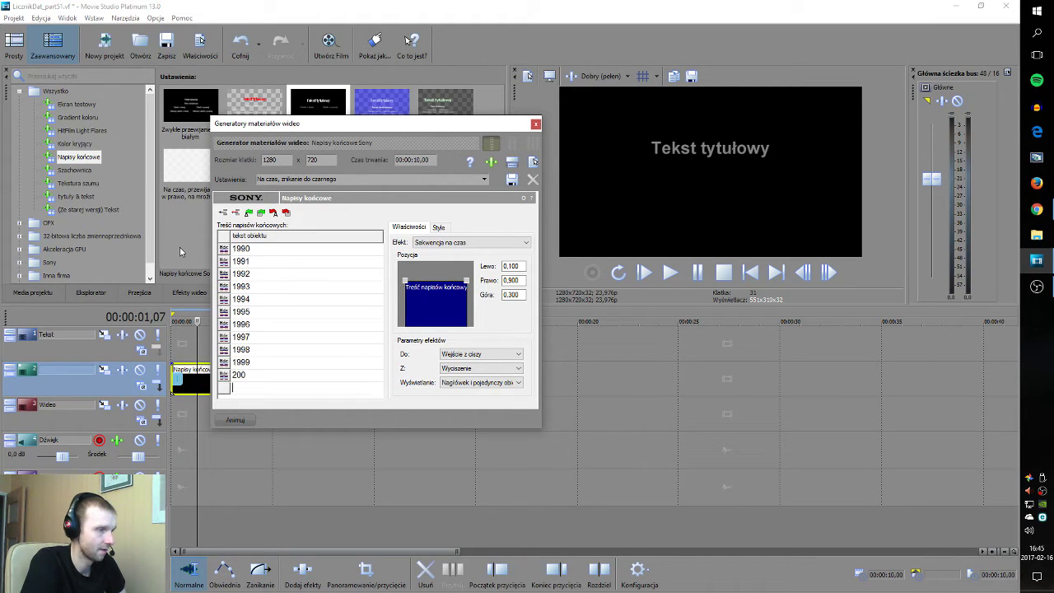
pyautogui.click(288, 377)
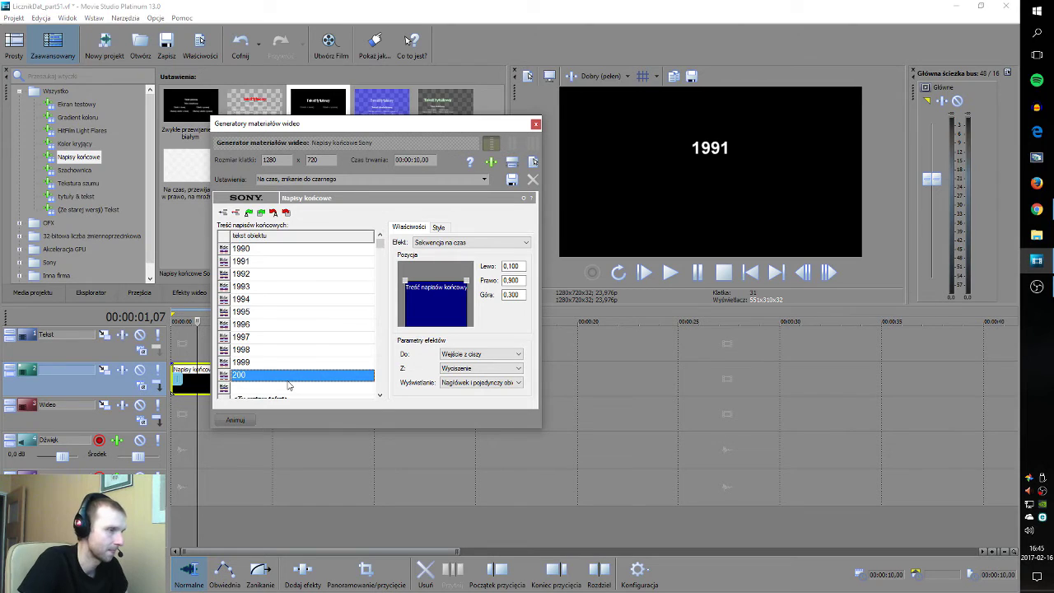
pyautogui.write('2001')
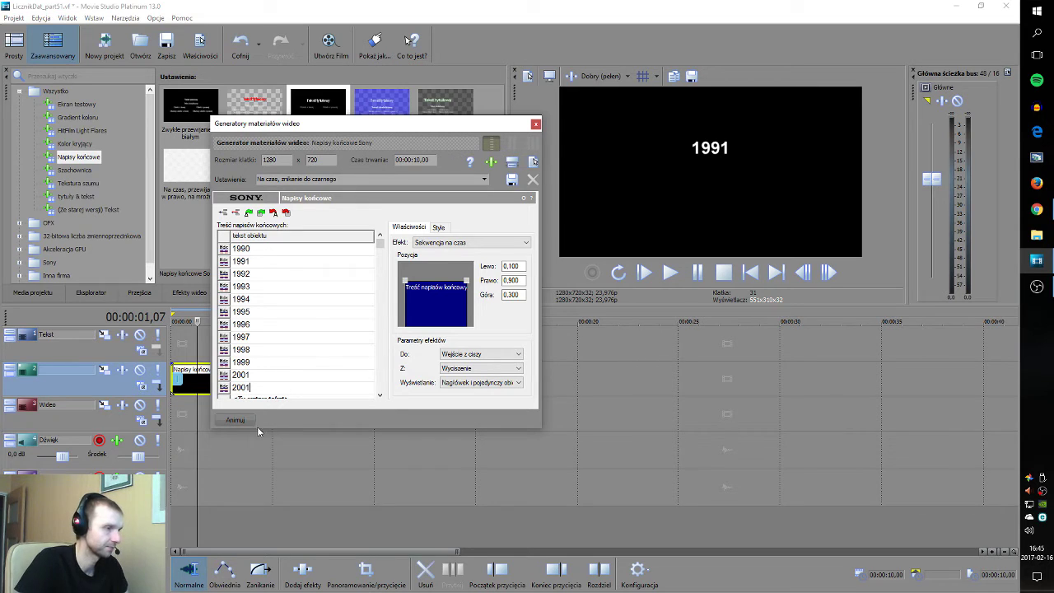
pyautogui.click(272, 377)
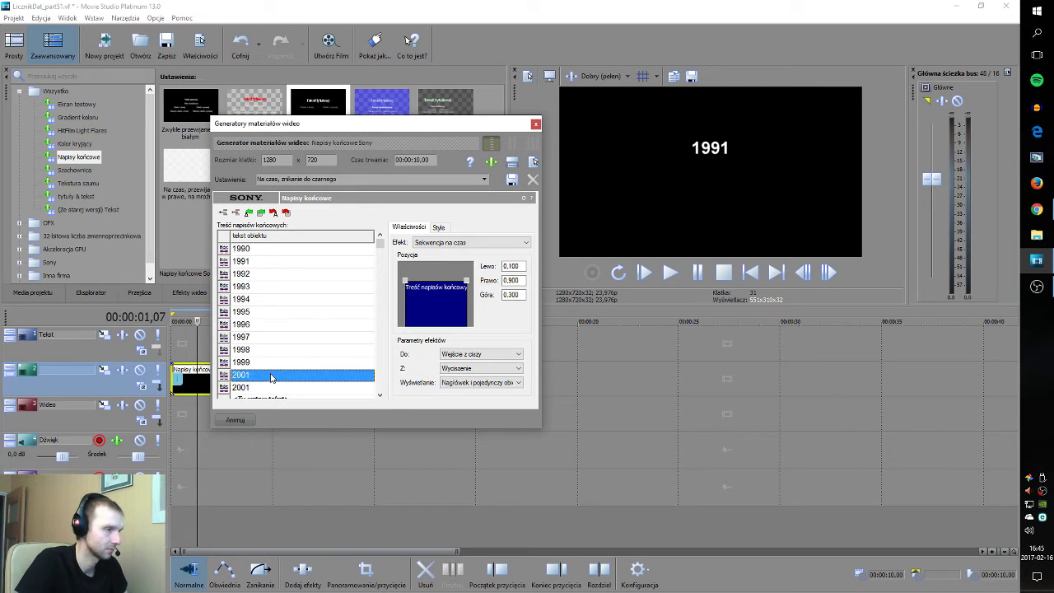
pyautogui.write('20')
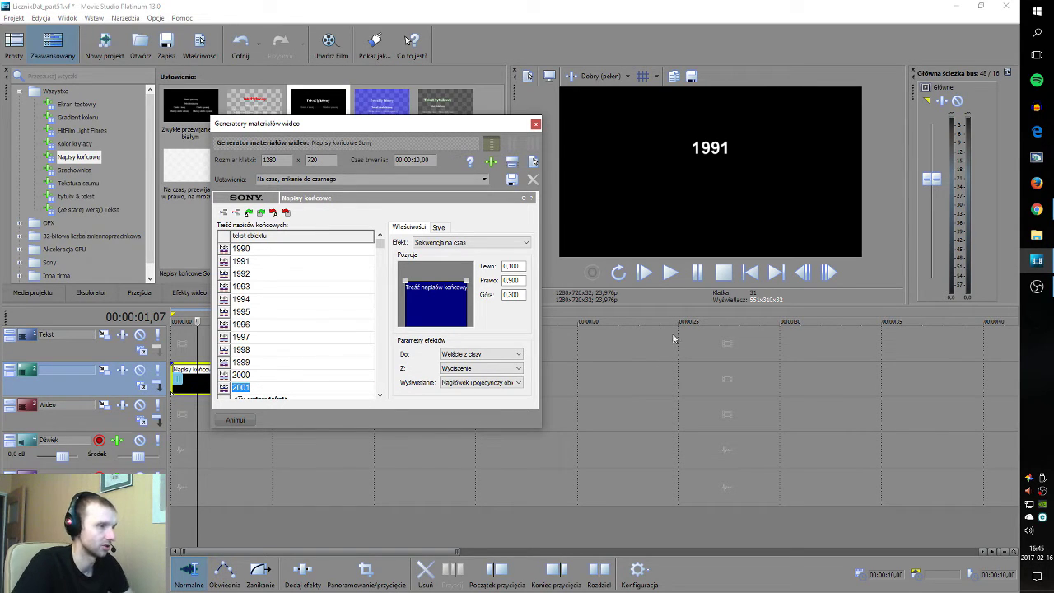
pyautogui.click(536, 124)
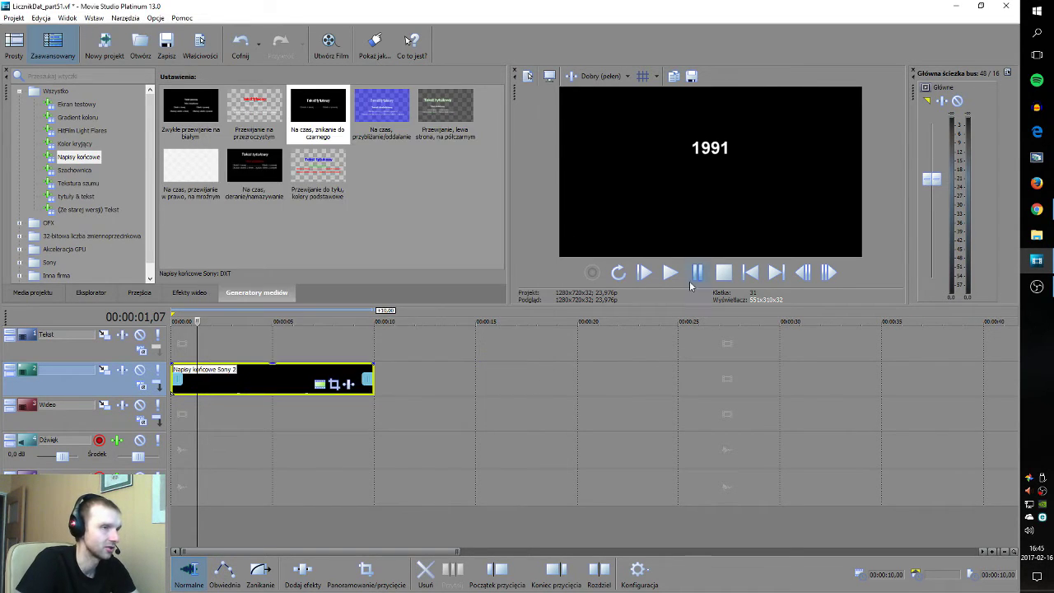
# Play the new year sequence from the beginning, then replay its opening to check how the years change
pyautogui.click(644, 272)
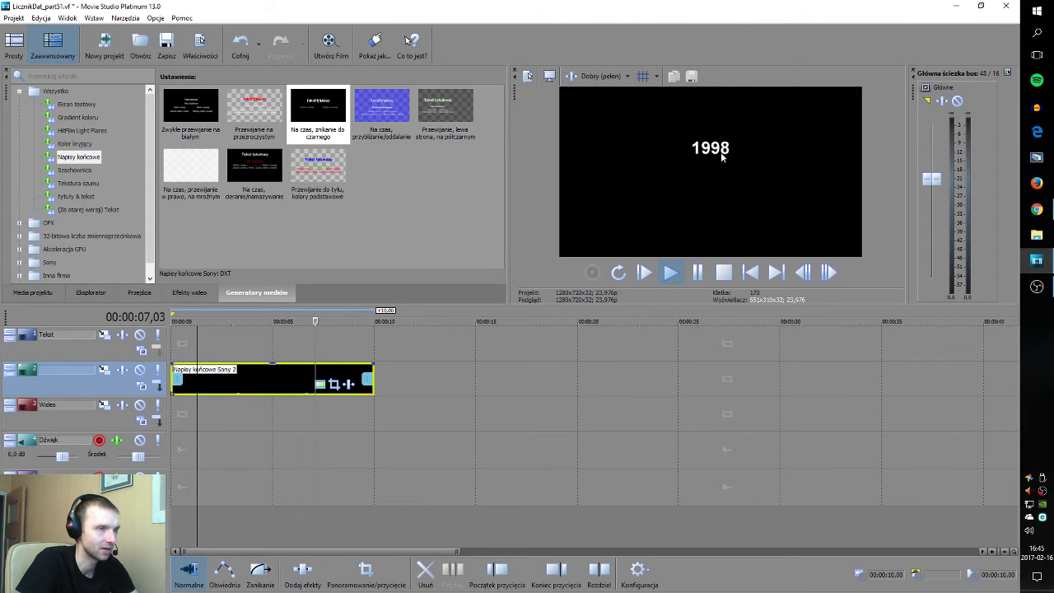
pyautogui.press('Return')
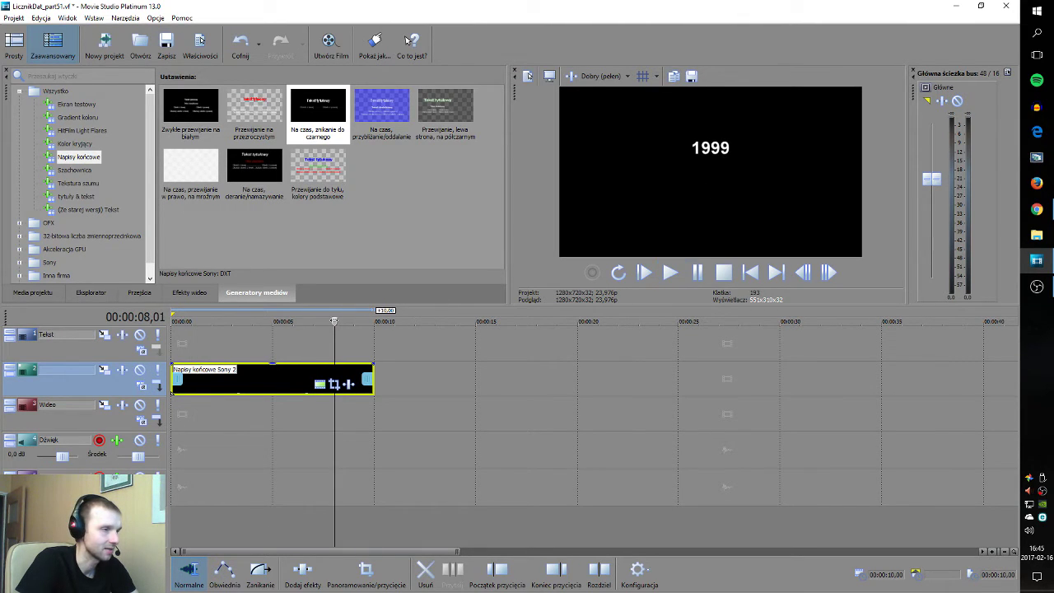
pyautogui.hotkey('ctrl', 'Home')
pyautogui.press('space')
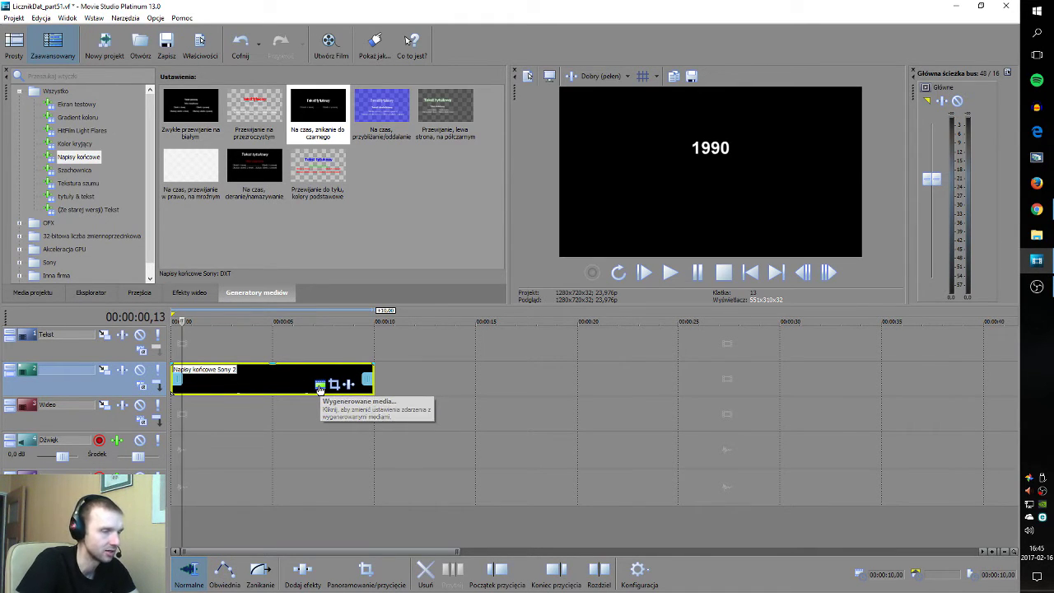
# Shrink the credits text area into the frame's lower-left corner (right about 0,305, top about 0,795) and set both transition effects to Brak
pyautogui.click(319, 386)
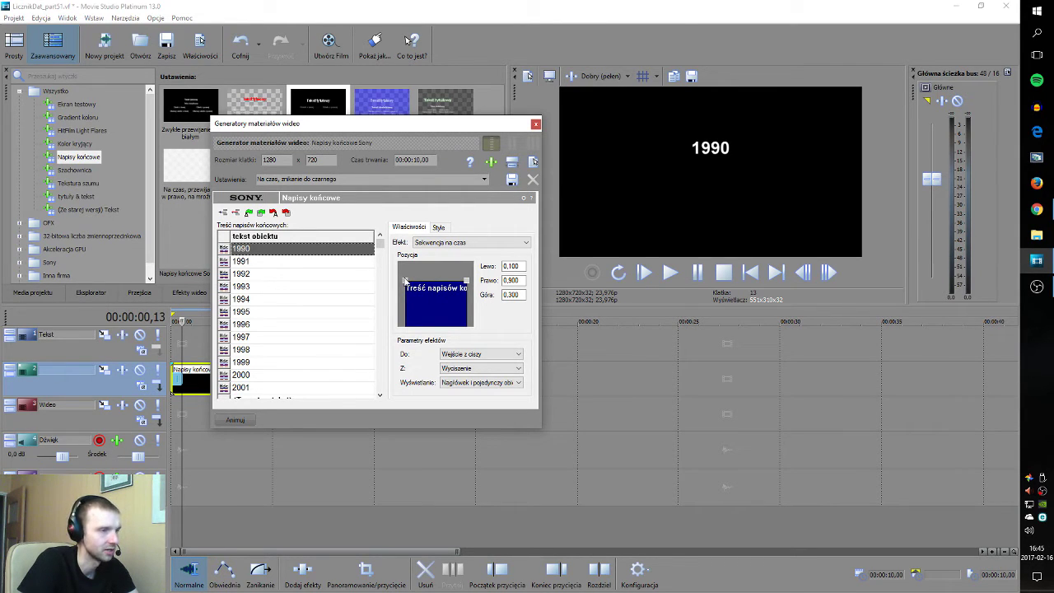
pyautogui.moveTo(466, 281); pyautogui.dragTo(421, 315)
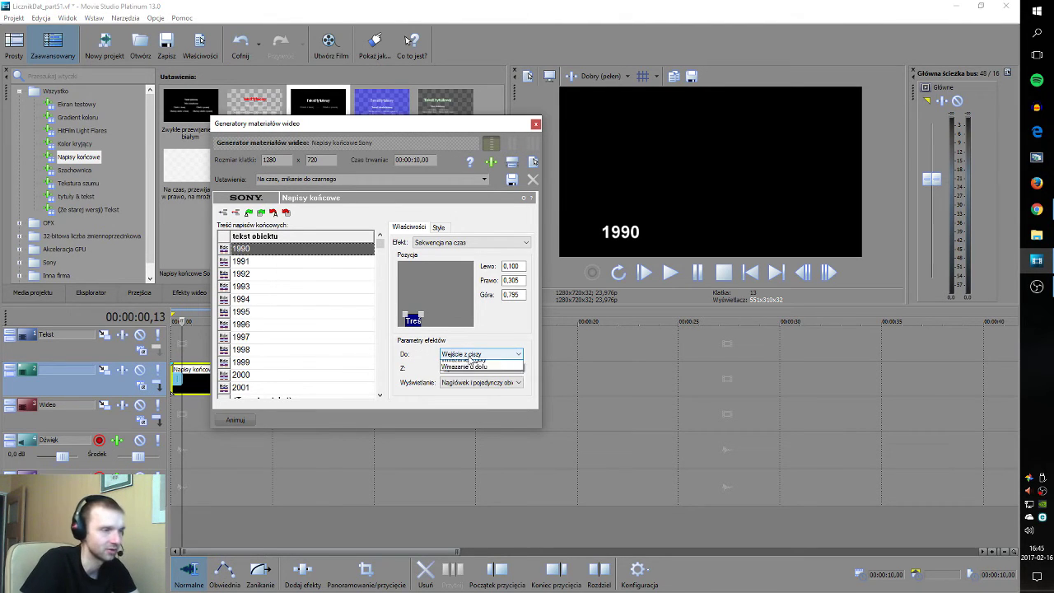
pyautogui.click(470, 356)
pyautogui.click(463, 363)
pyautogui.click(466, 368)
pyautogui.click(461, 380)
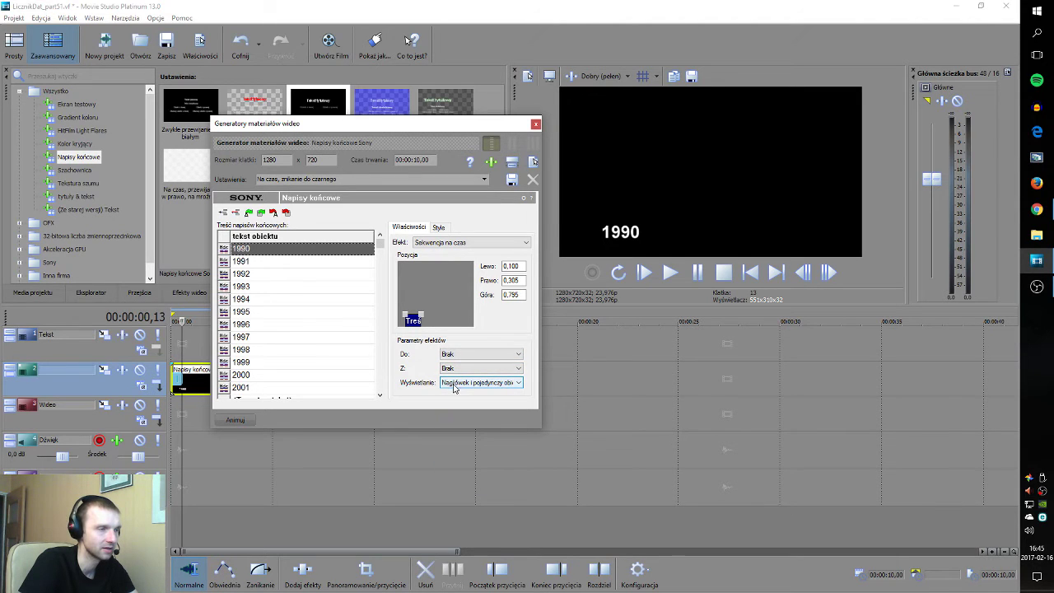
pyautogui.click(534, 125)
# Play the repositioned counter from the start without fades and pause it near the eight-second mark
pyautogui.click(644, 273)
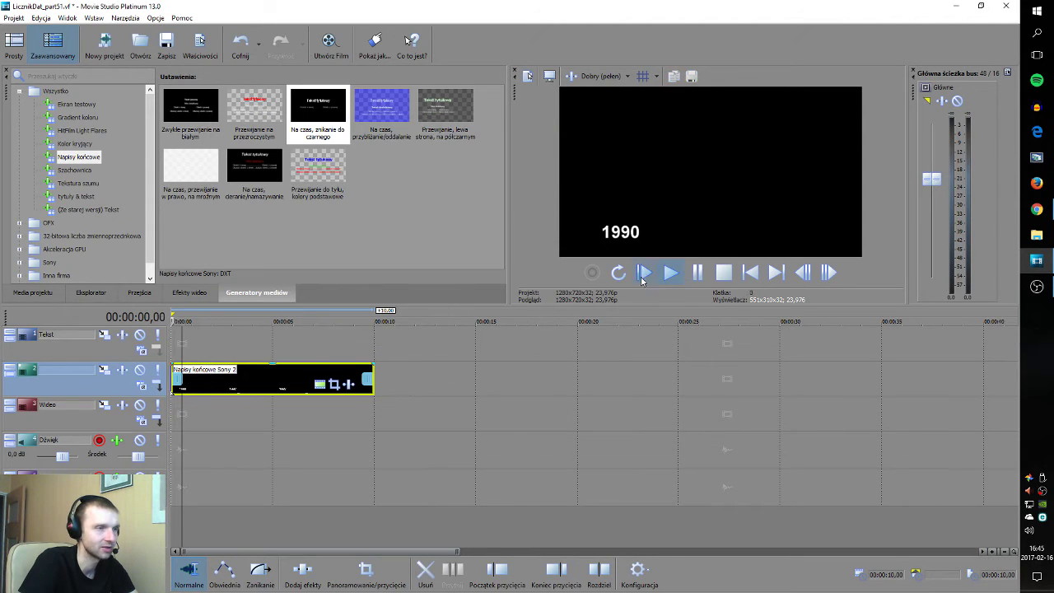
pyautogui.click(700, 278)
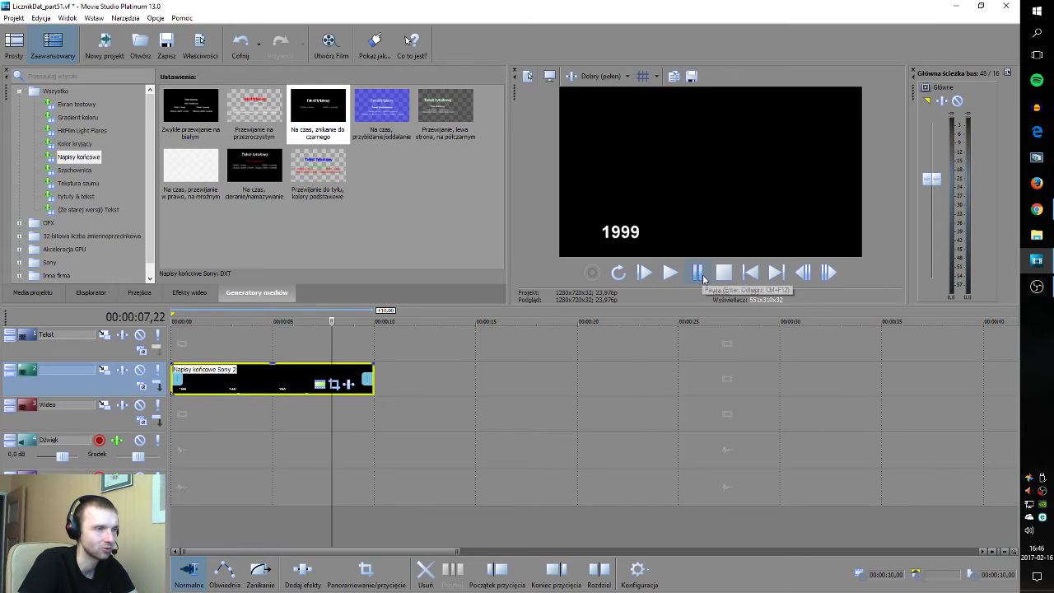
# Make the counter's background colour (Kolor tła) fully transparent in the credits style settings and close the generator
pyautogui.click(315, 386)
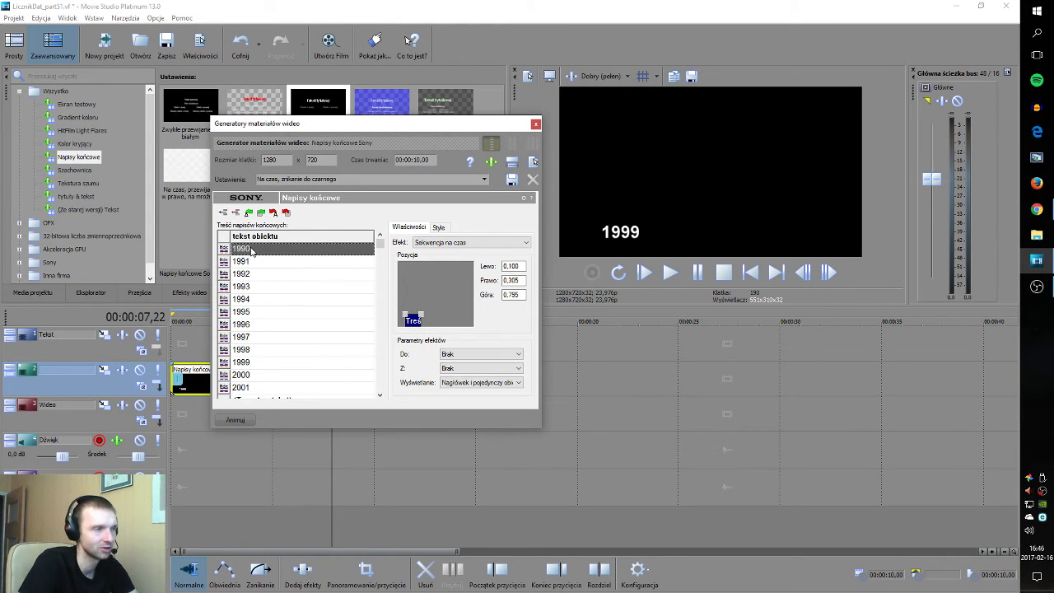
pyautogui.click(457, 382)
pyautogui.click(457, 383)
pyautogui.click(441, 228)
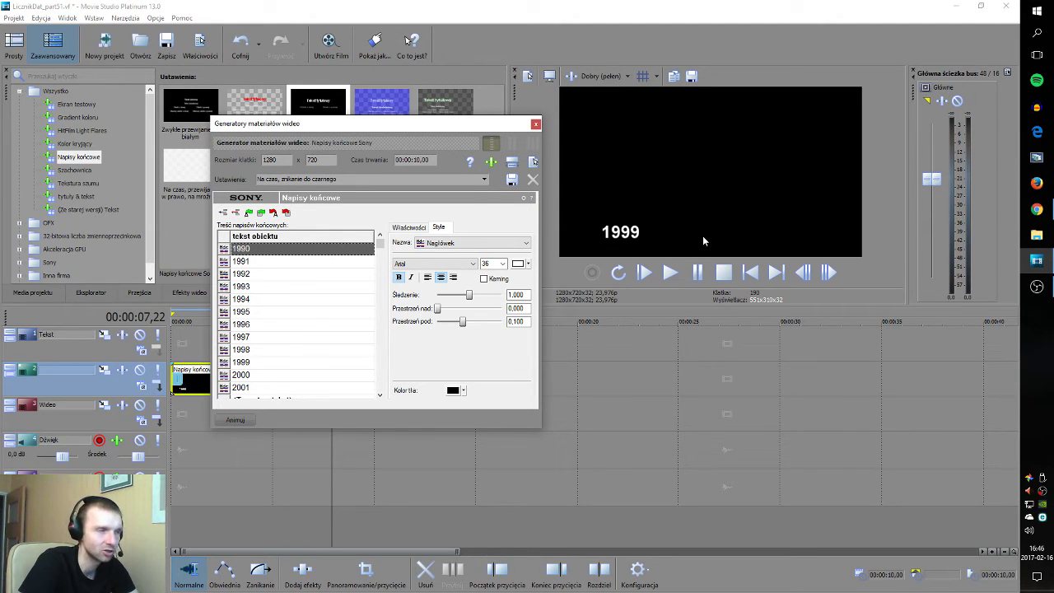
pyautogui.click(452, 391)
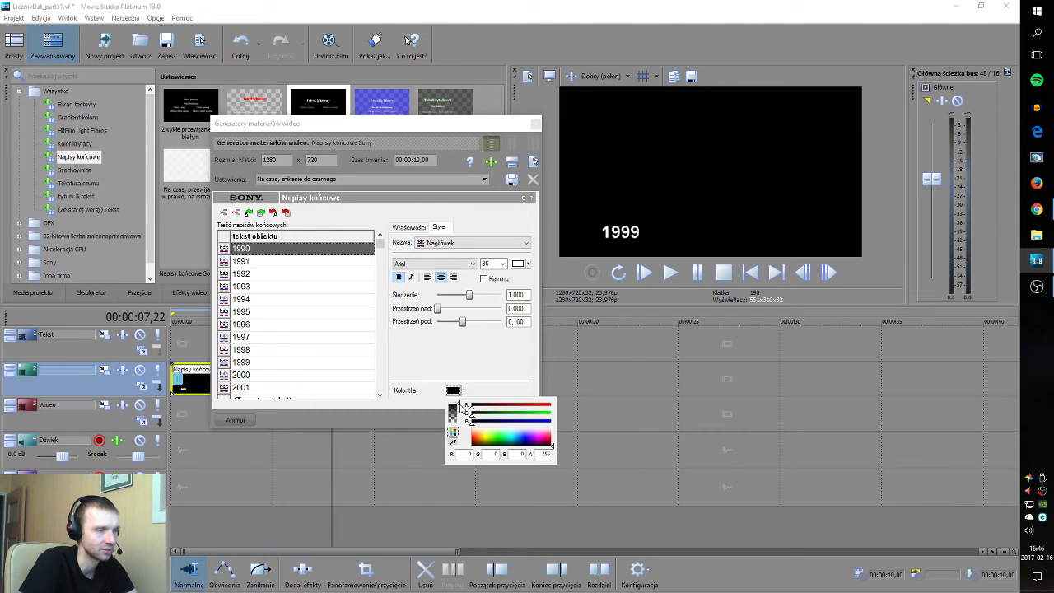
pyautogui.click(453, 411)
pyautogui.click(459, 358)
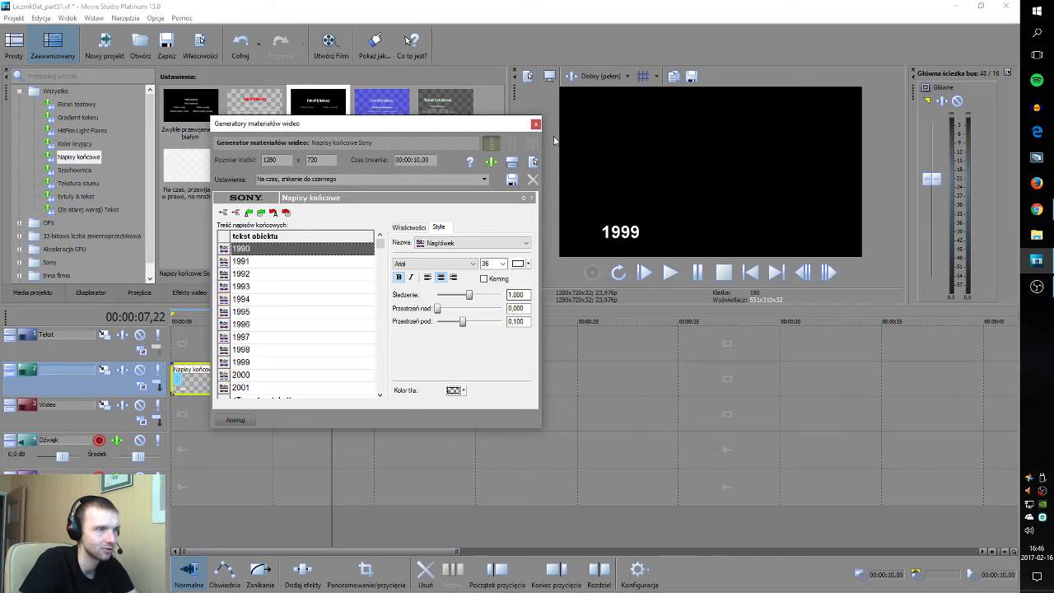
pyautogui.click(535, 123)
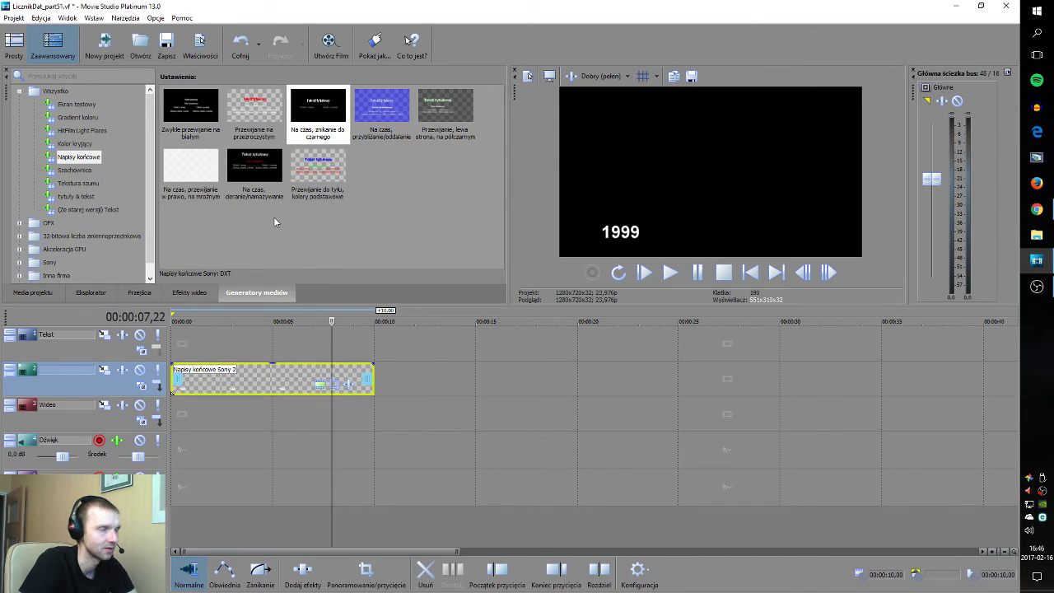
# Place the project photo 100_2527.JPG on the Wideo track beneath the counter clip and preview a frame where both overlap
pyautogui.click(58, 293)
pyautogui.moveTo(153, 116); pyautogui.dragTo(210, 415)
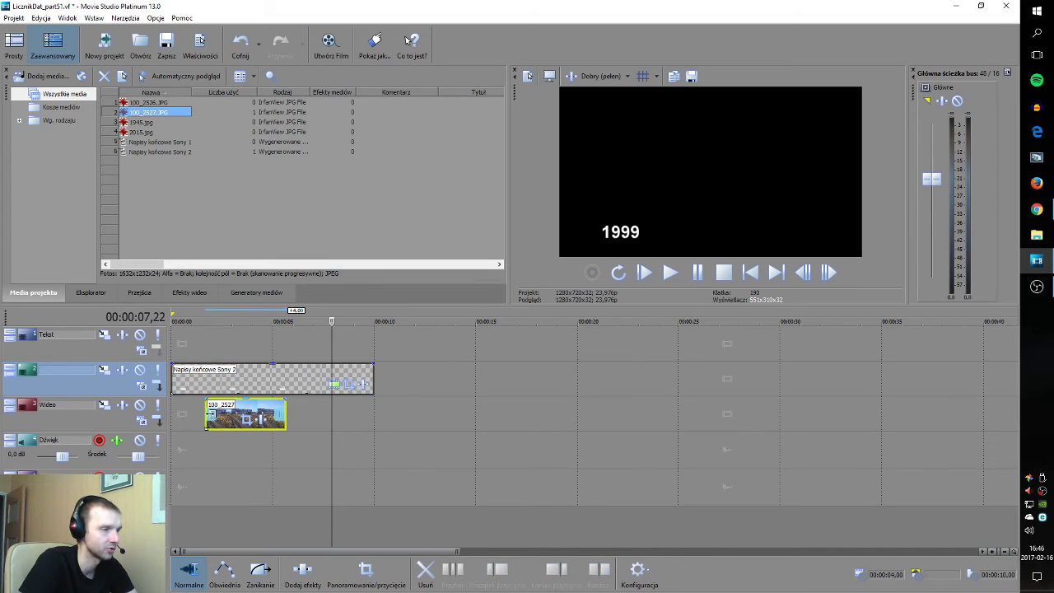
pyautogui.click(247, 321)
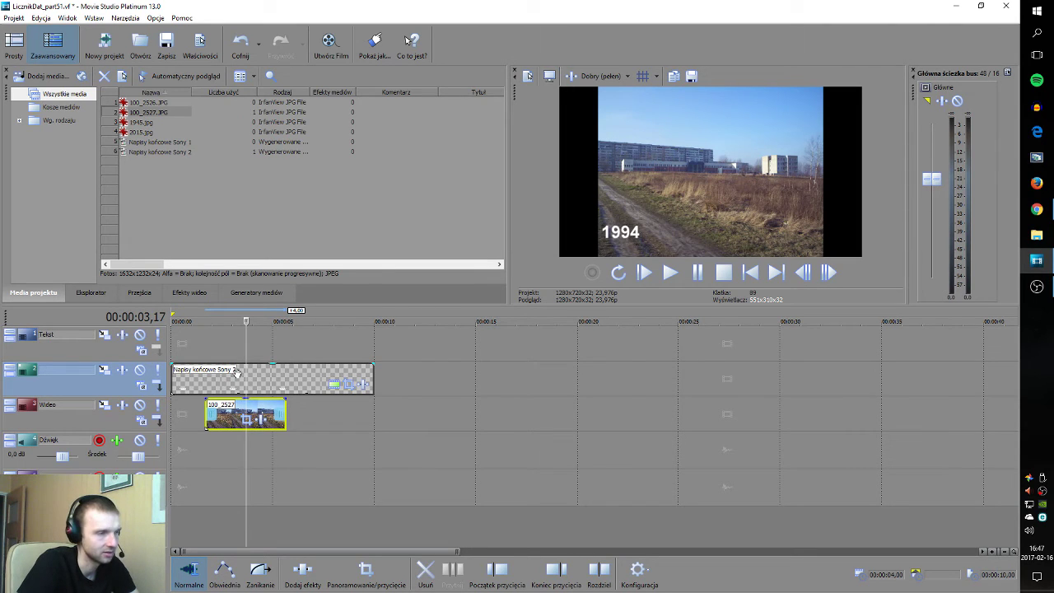
# Try the photo on the Tekst track above the counter, and return it to the Wideo track at the very start of the timeline
pyautogui.moveTo(244, 412); pyautogui.dragTo(244, 342)
pyautogui.click(242, 321)
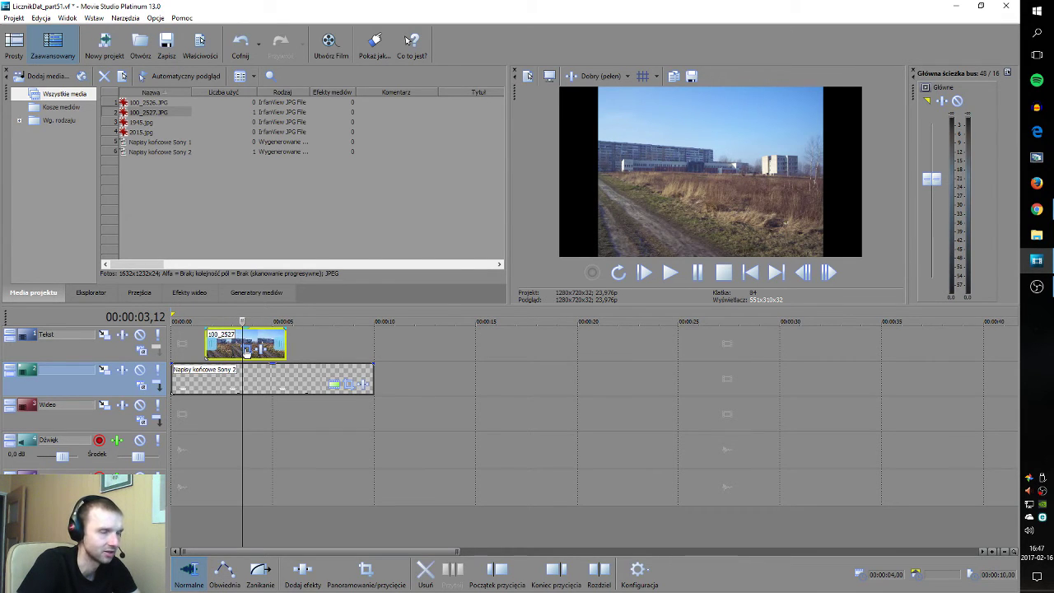
pyautogui.moveTo(239, 344); pyautogui.dragTo(202, 414)
pyautogui.click(212, 322)
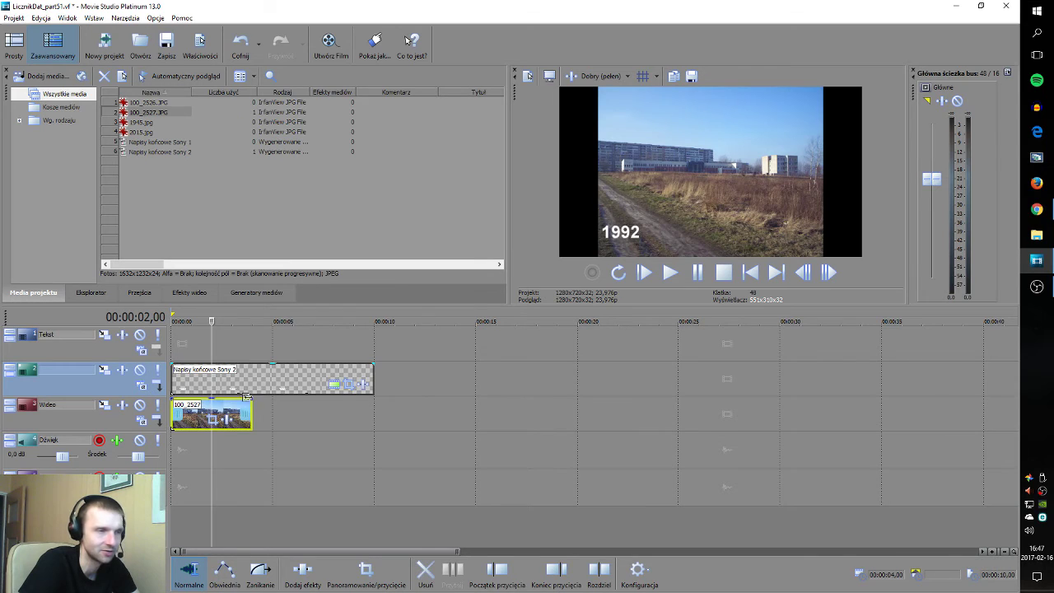
# Extend the counter clip on the timeline to about 20 seconds and play past its ten-second point to see which year follows
pyautogui.click(334, 387)
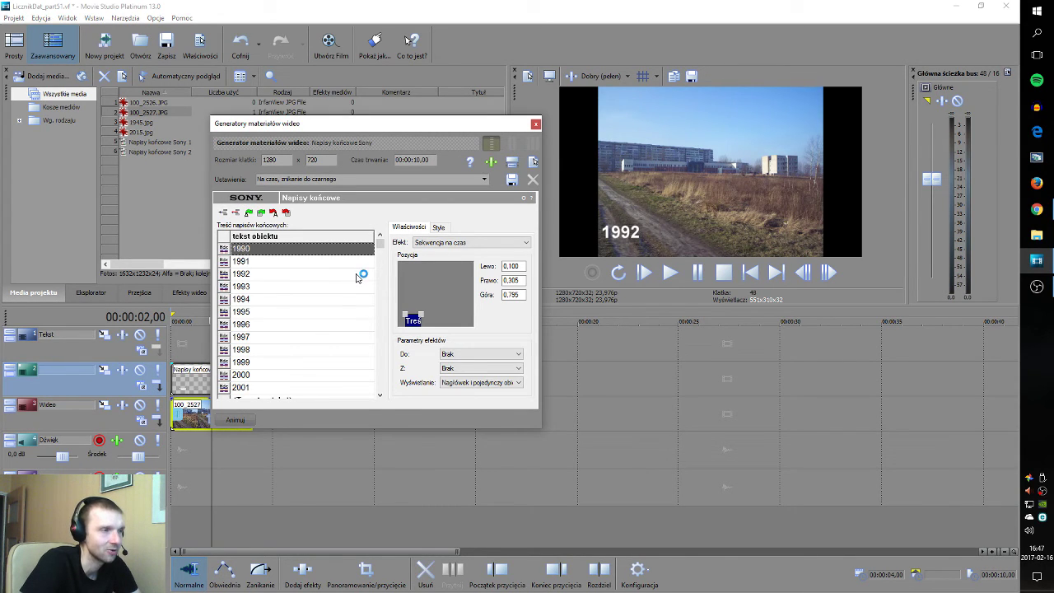
pyautogui.click(535, 123)
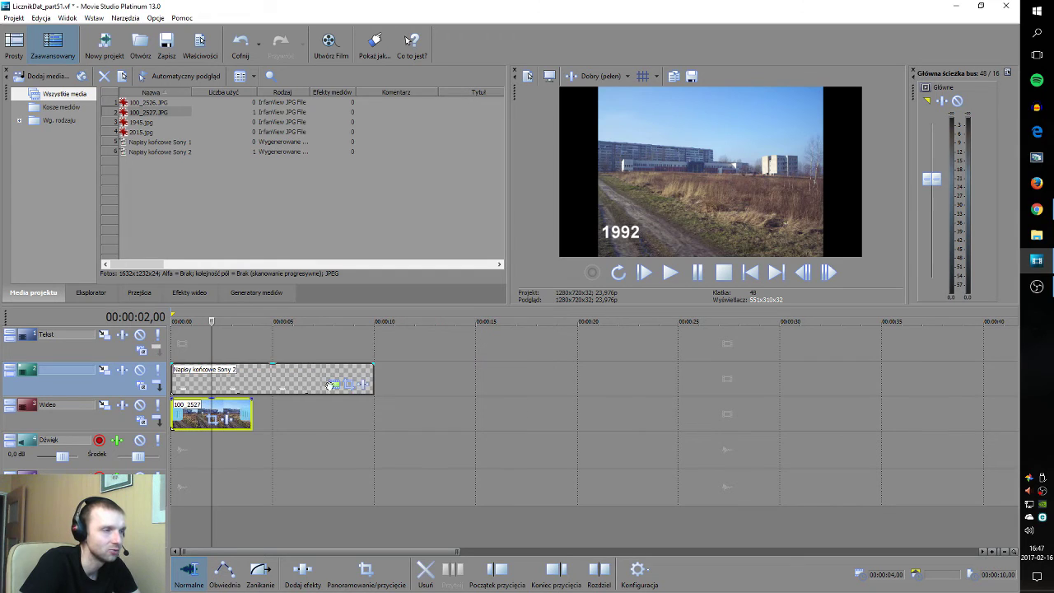
pyautogui.click(257, 378)
pyautogui.moveTo(373, 372); pyautogui.dragTo(577, 371)
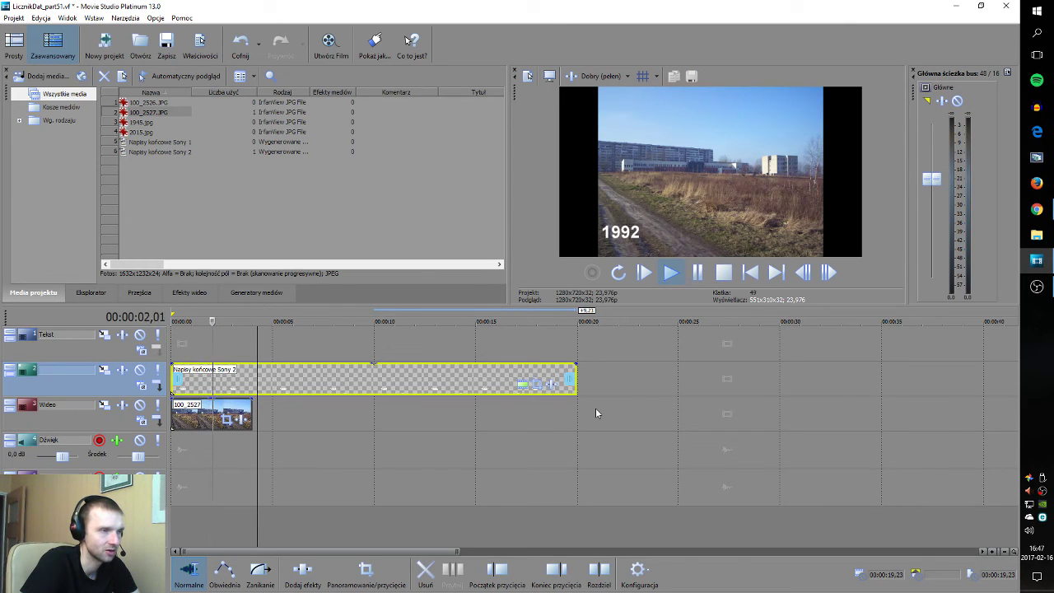
pyautogui.click(311, 323)
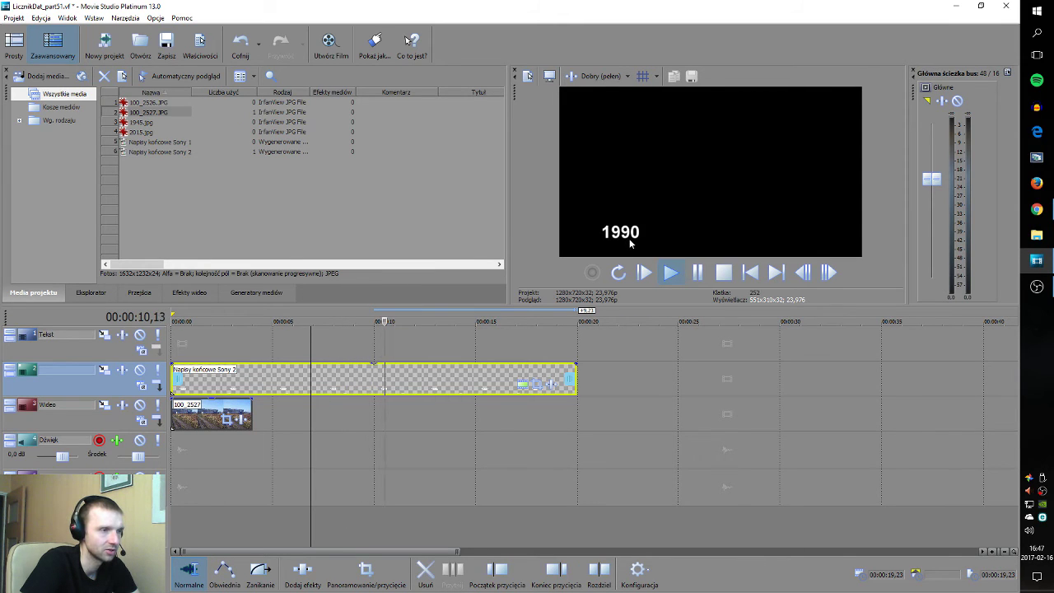
pyautogui.click(725, 273)
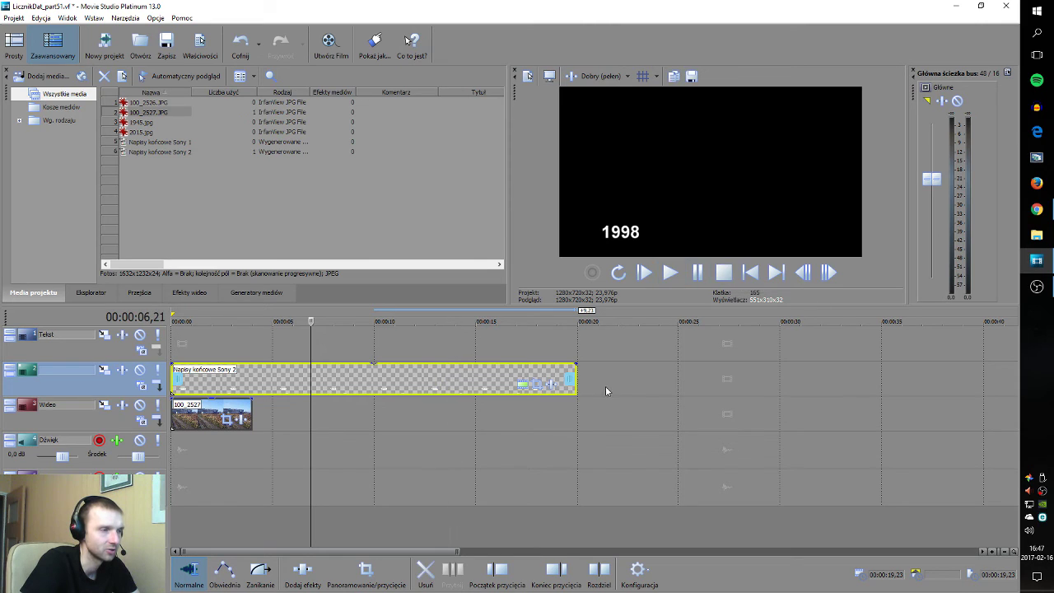
# Shorten the counter clip back to 10 seconds and check the year shown at its end
pyautogui.moveTo(577, 374); pyautogui.dragTo(418, 375)
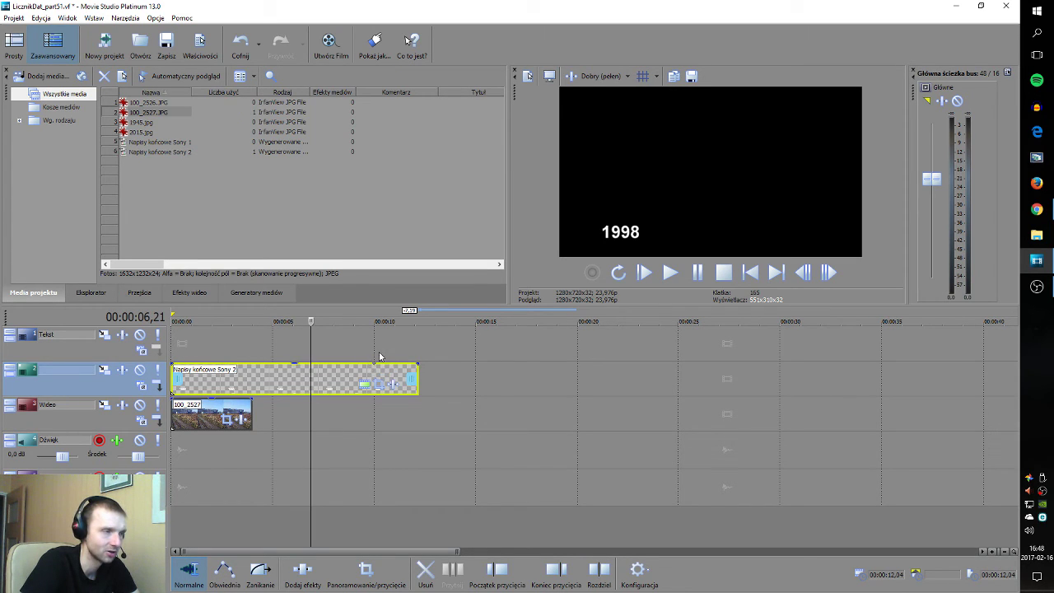
pyautogui.moveTo(417, 379); pyautogui.dragTo(370, 377)
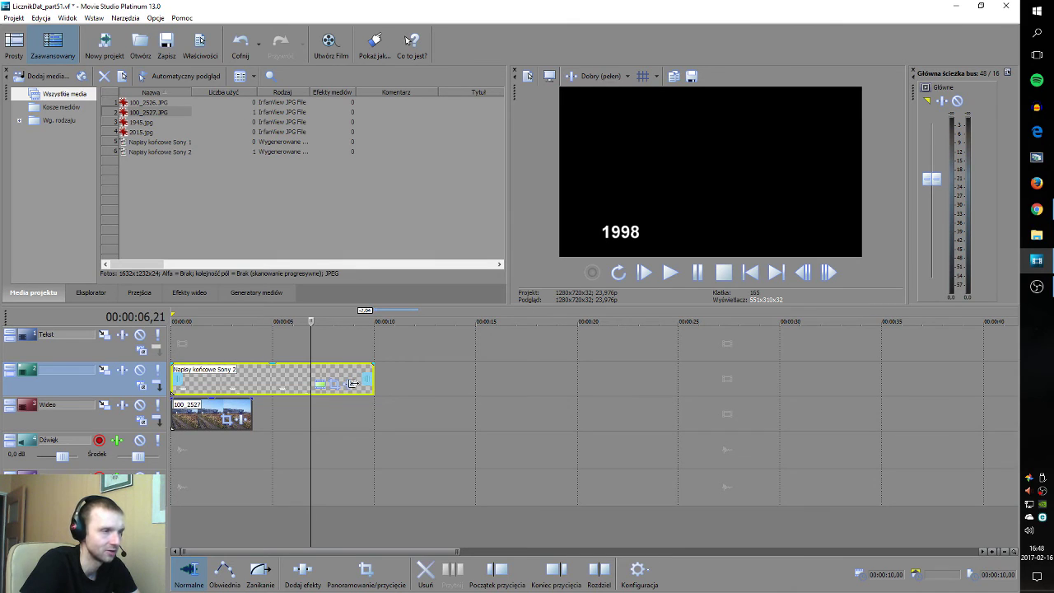
pyautogui.click(373, 321)
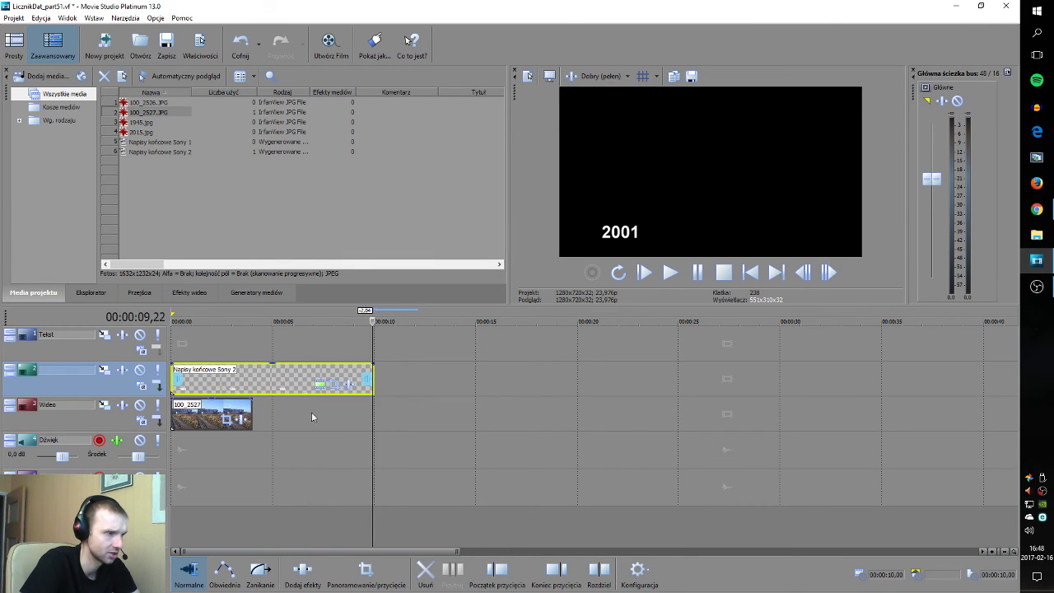
# Set the credits generator's duration (Czas trwania) to 00:00:20,00 and play the counter from the start to check its pace
pyautogui.click(321, 388)
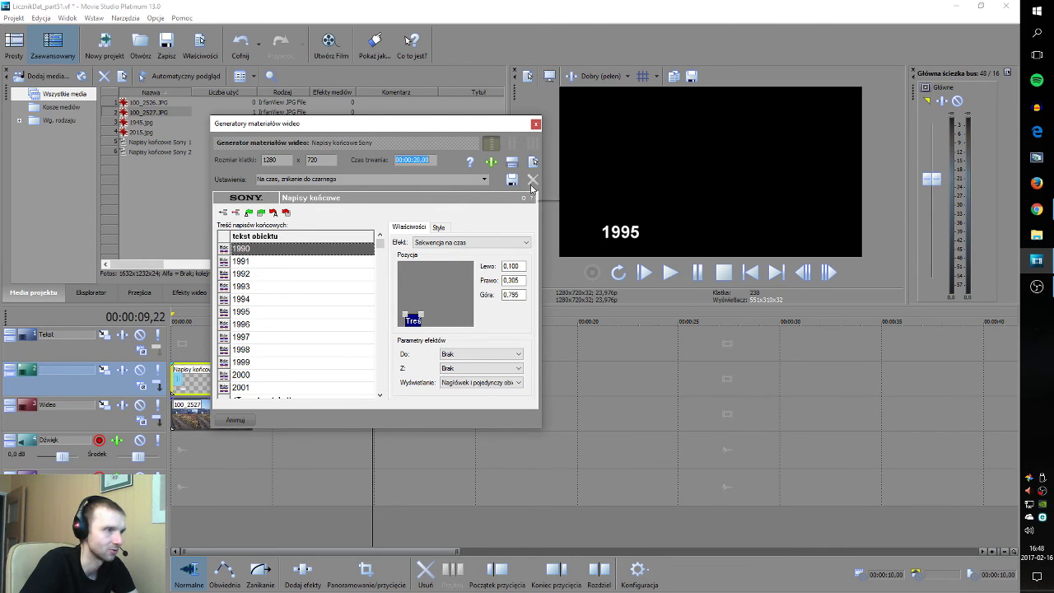
pyautogui.click(535, 124)
pyautogui.click(645, 272)
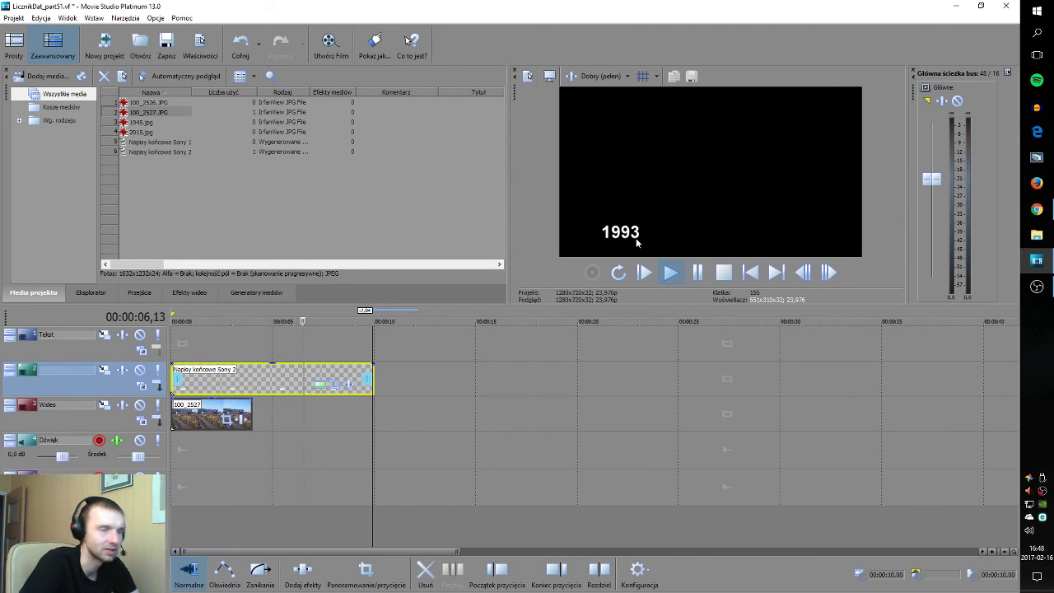
pyautogui.click(722, 274)
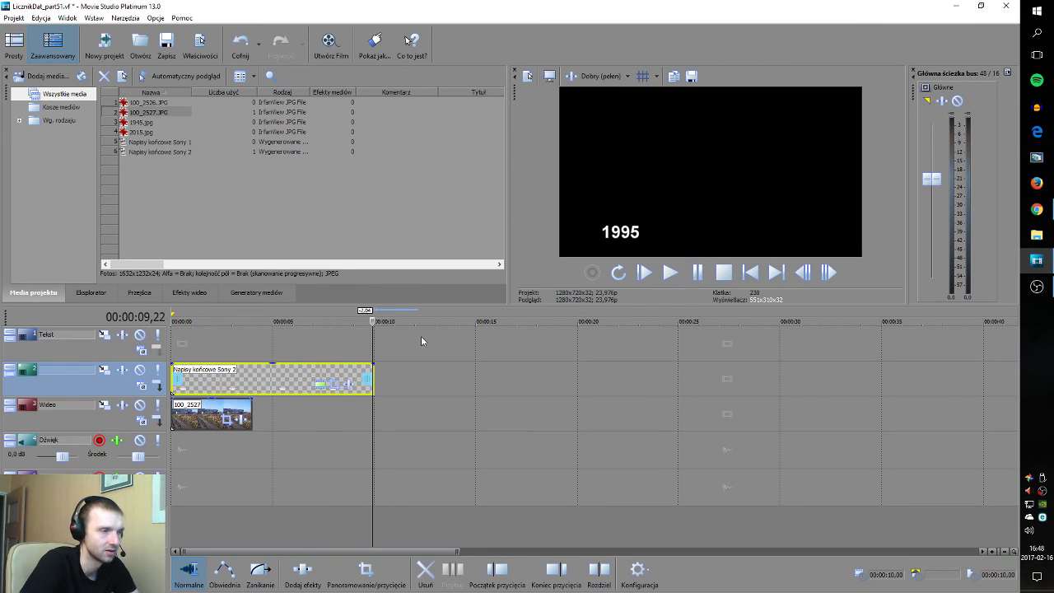
# Review the counter's generator settings and check the year displayed over the photo near the one-second mark
pyautogui.click(272, 345)
pyautogui.click(321, 386)
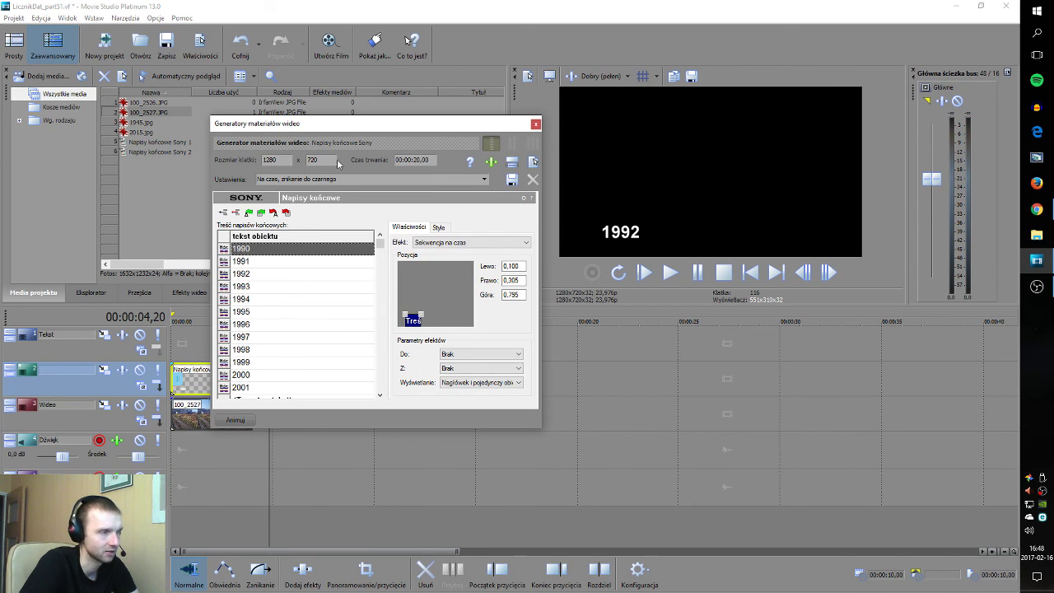
pyautogui.click(535, 125)
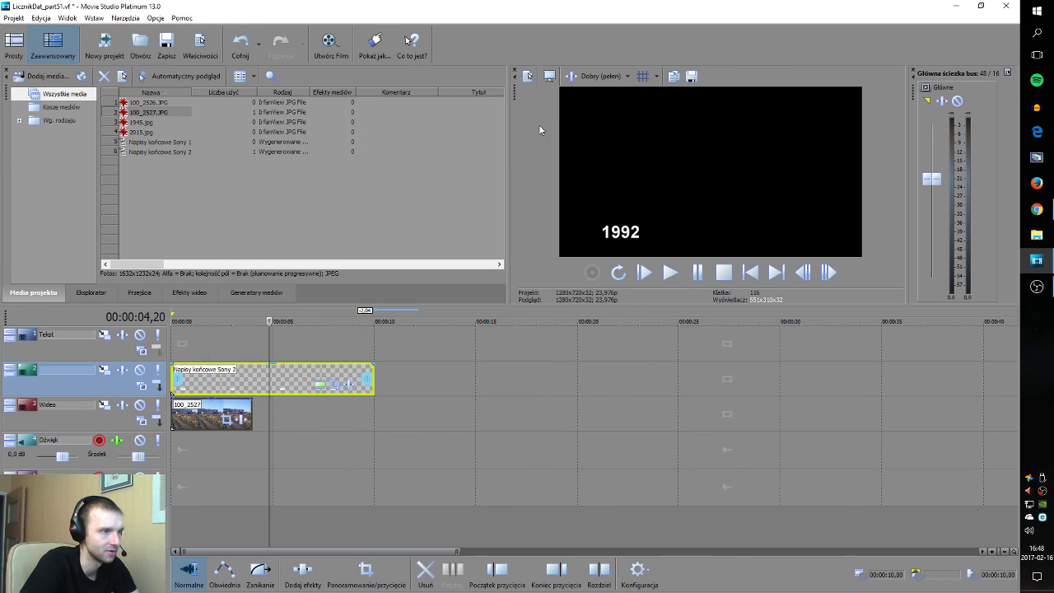
pyautogui.click(256, 293)
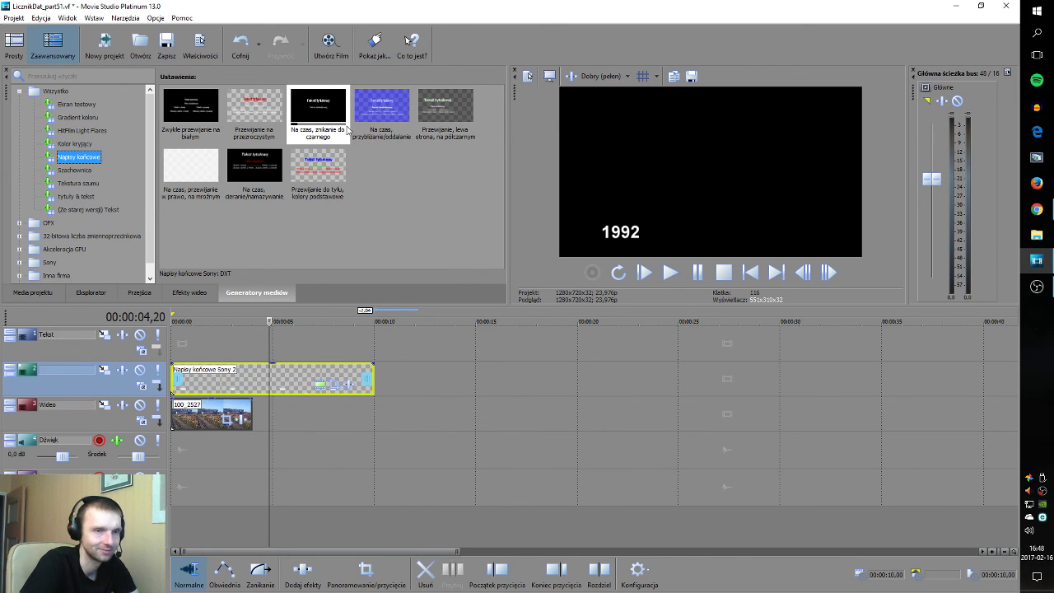
pyautogui.click(199, 326)
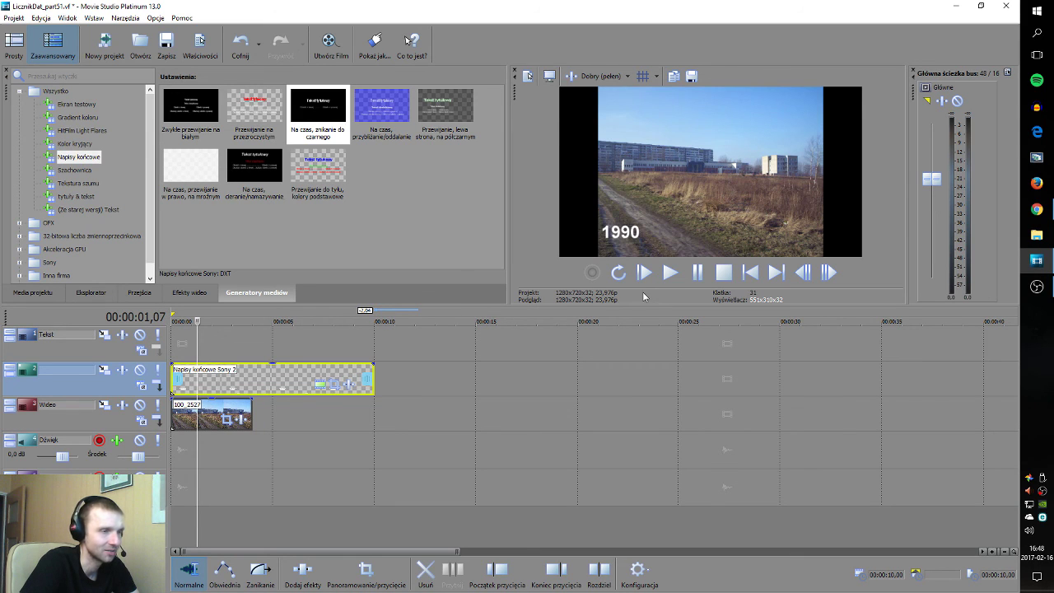